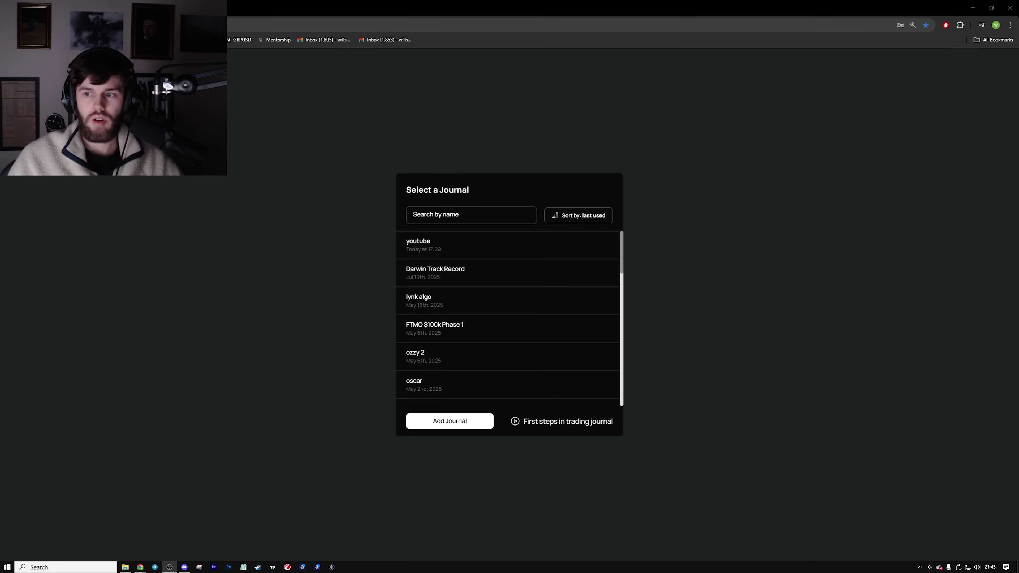
# Step: Start a new journal named "youtube video 1" with United States Dollar (USD) as the account currency
pyautogui.click(450, 421)
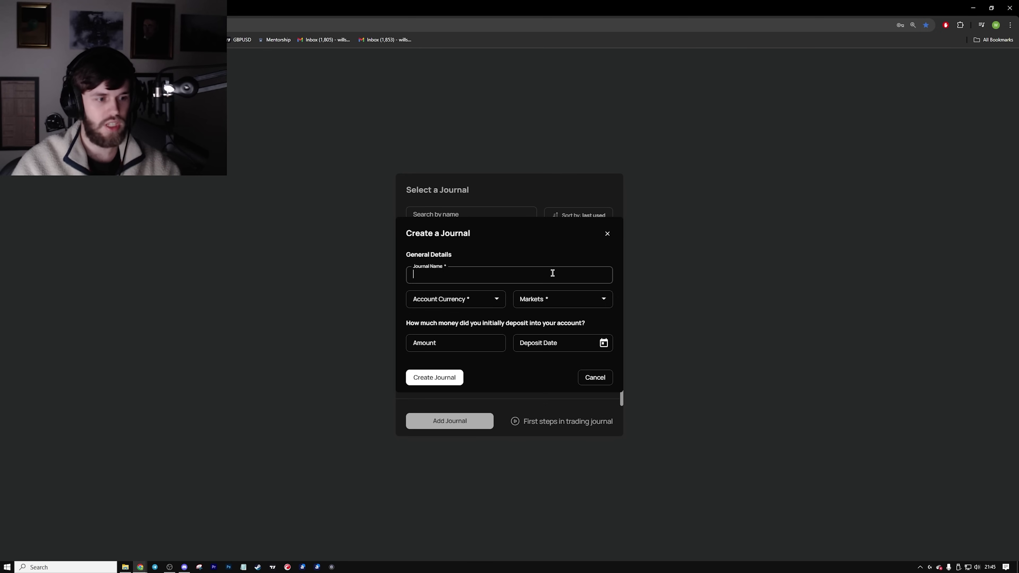
pyautogui.write('youtube video 1')
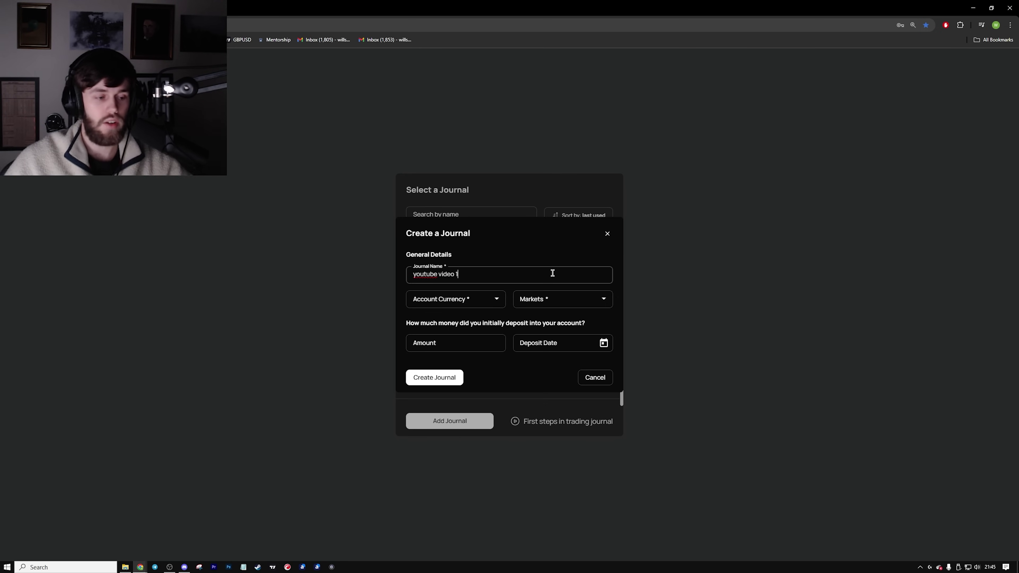
pyautogui.click(454, 301)
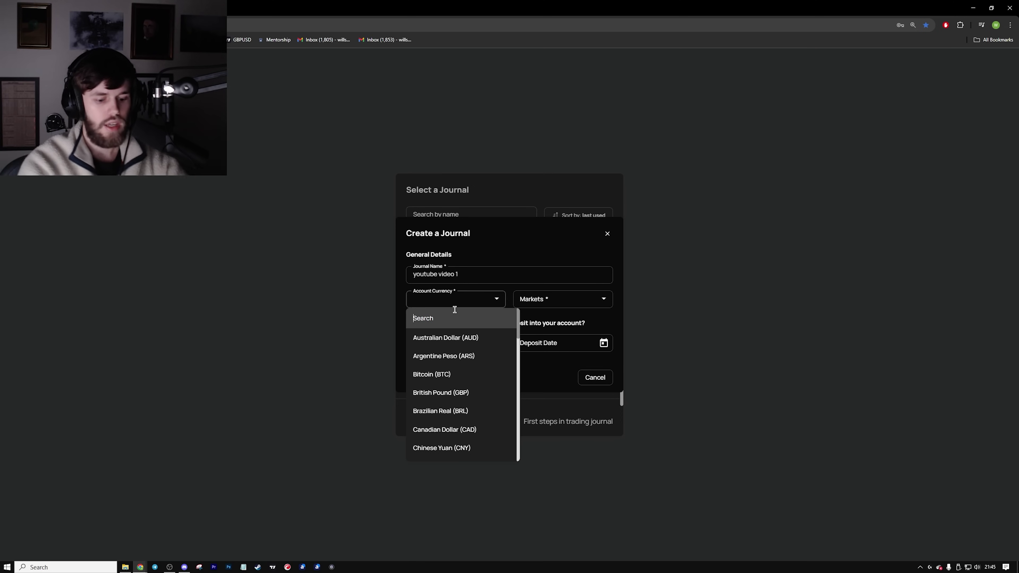
pyautogui.write('usd')
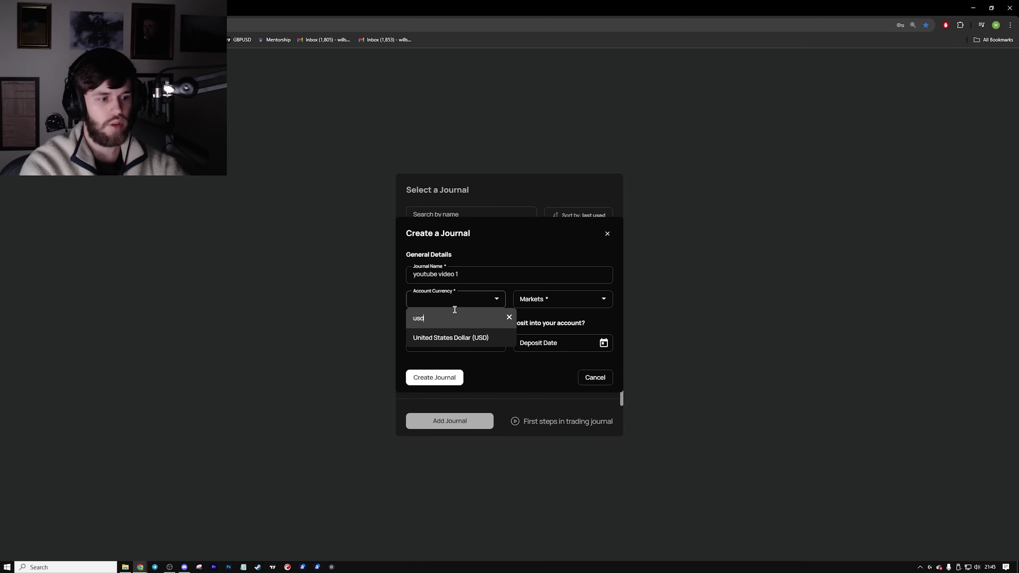
pyautogui.click(462, 337)
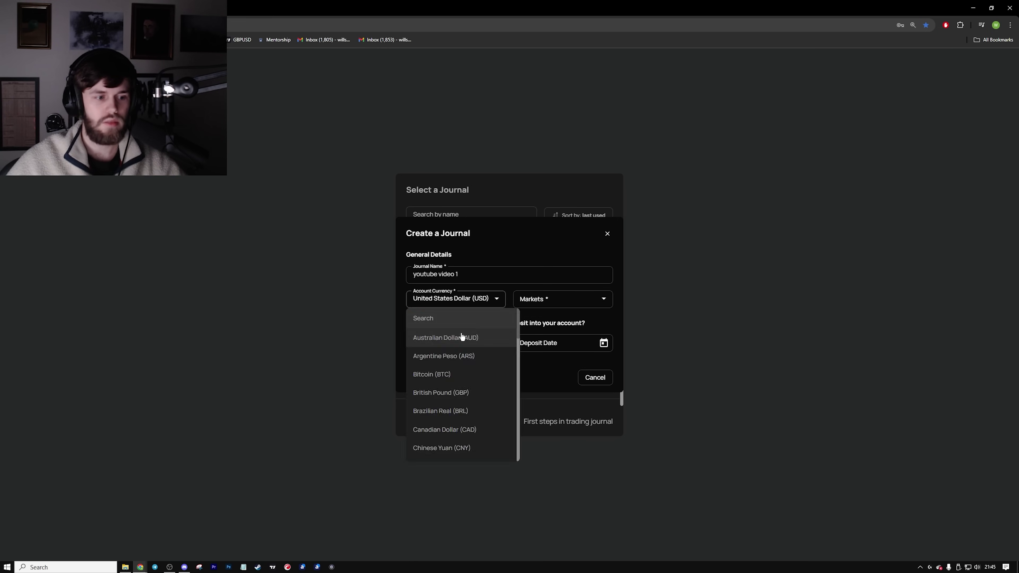
# Step: Set the journal's market to Forex and create the journal with no initial deposit
pyautogui.click(560, 305)
pyautogui.scroll(-1, 567, 365)
pyautogui.scroll(1, 568, 378)
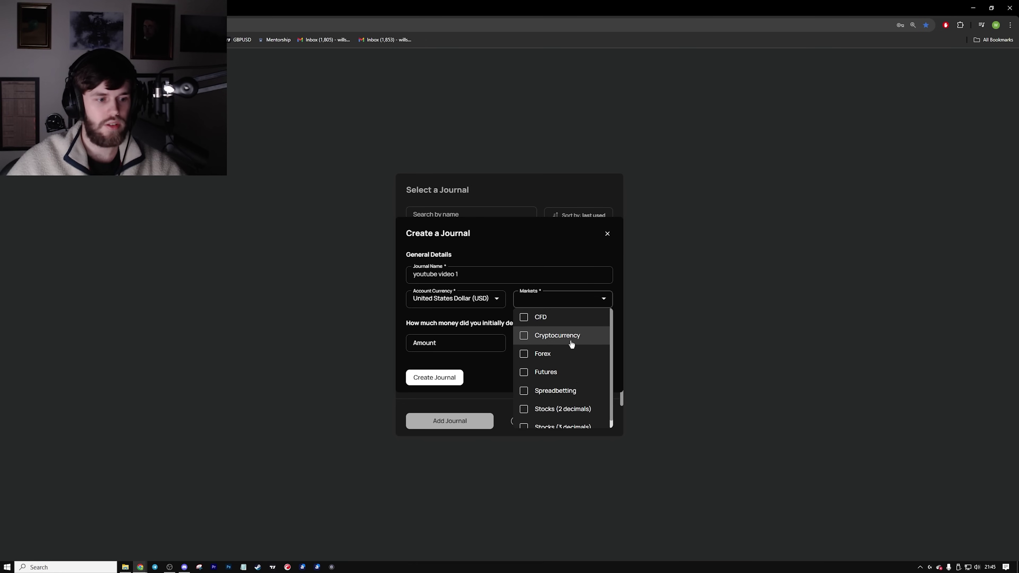
pyautogui.click(554, 355)
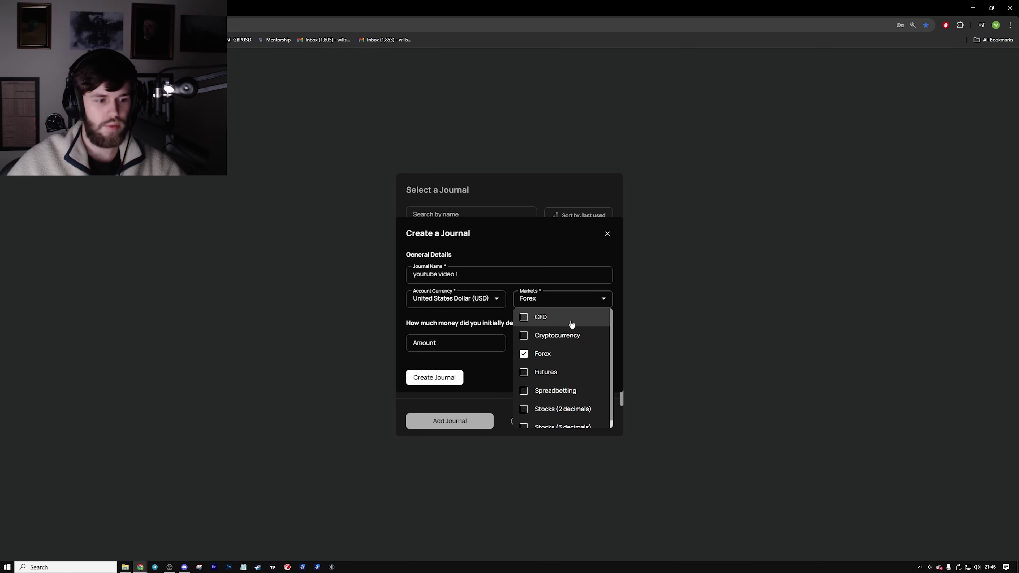
pyautogui.click(502, 358)
pyautogui.click(497, 343)
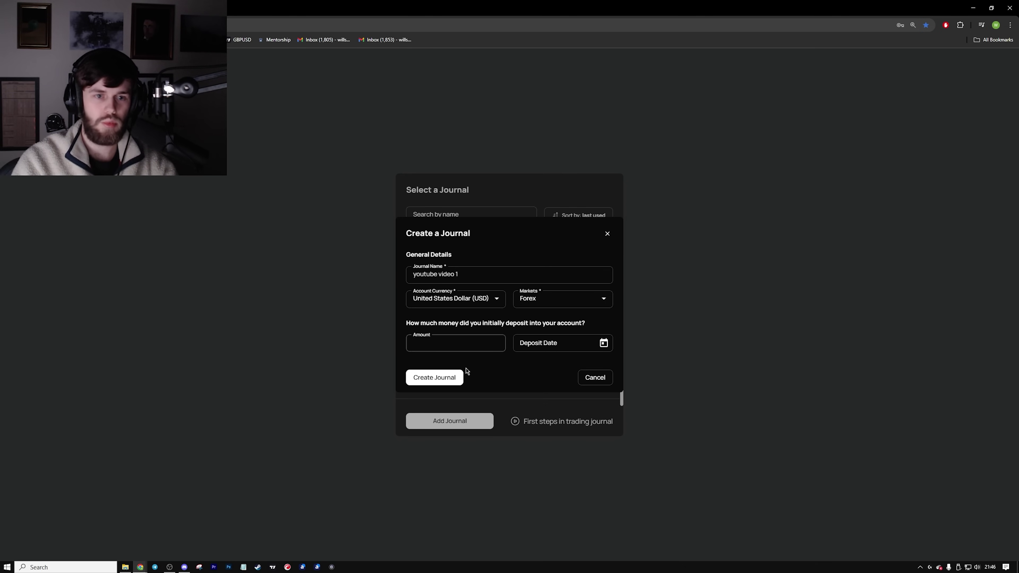
pyautogui.click(461, 374)
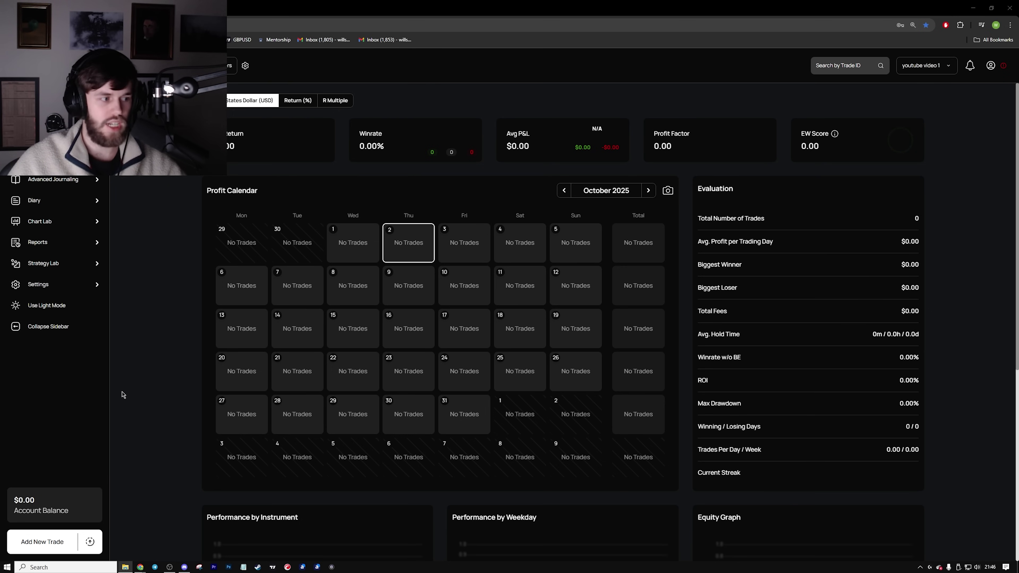
# Step: Start a trade import from the journal's trade table and browse the available importer types
pyautogui.click(52, 158)
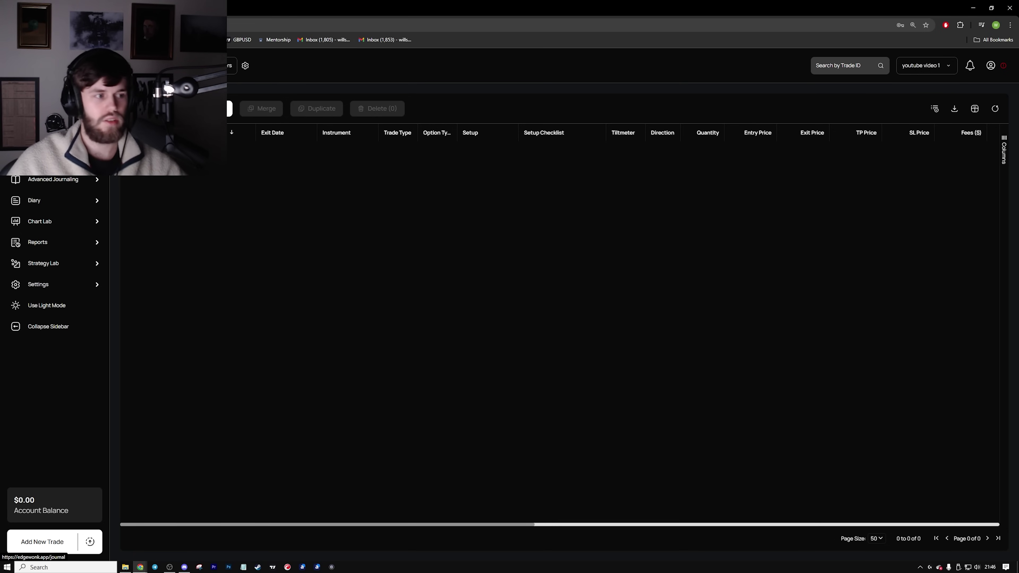
pyautogui.click(90, 541)
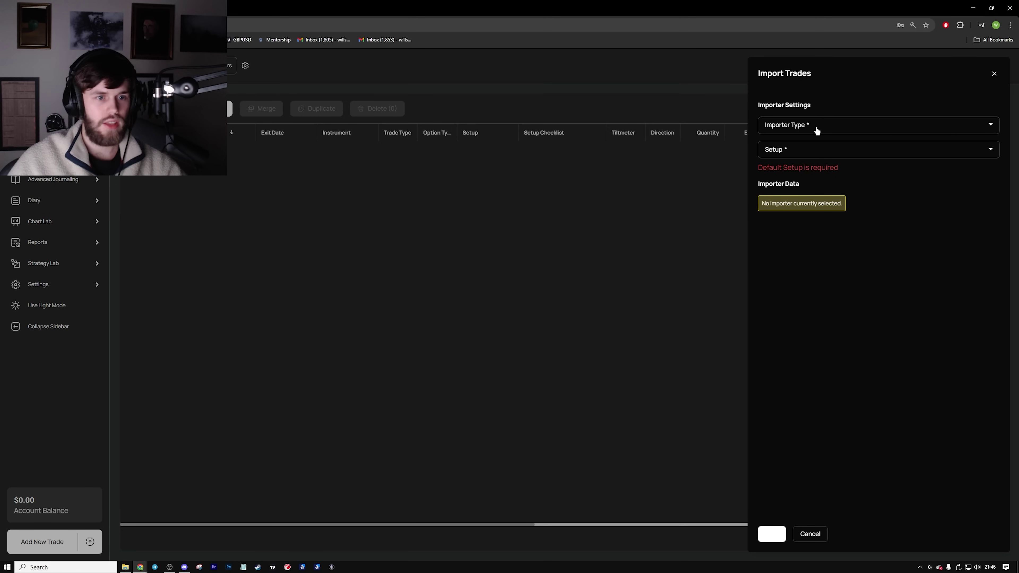
pyautogui.click(812, 133)
pyautogui.scroll(-10, 822, 237)
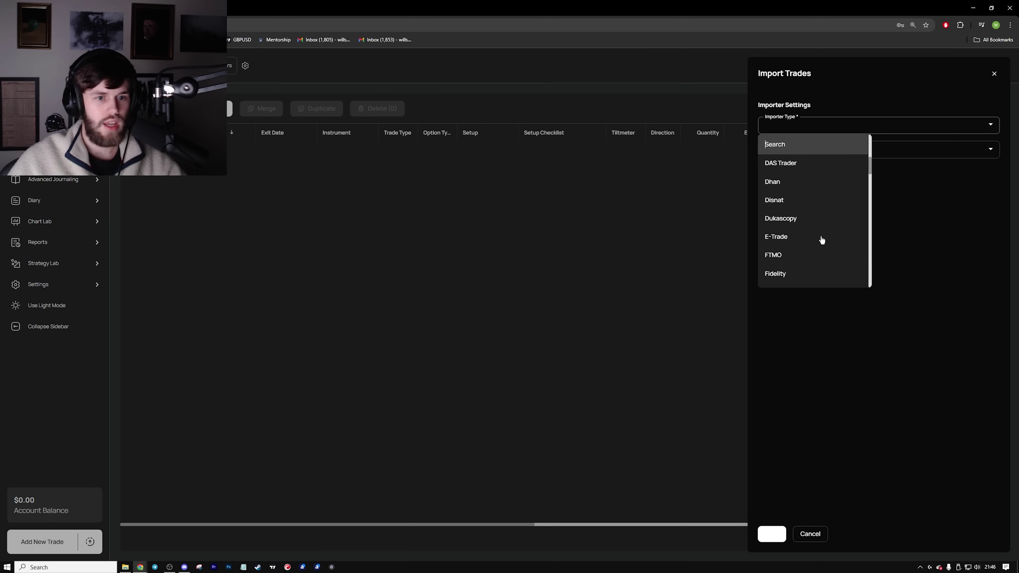
pyautogui.scroll(-6, 821, 239)
pyautogui.scroll(3, 850, 239)
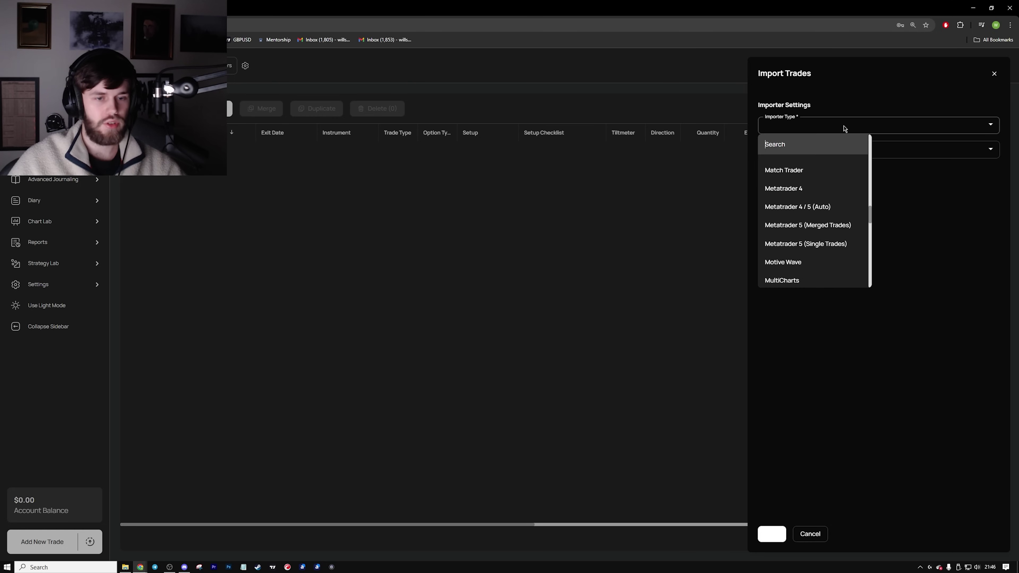
# Step: Choose Metatrader 4 / 5 (Auto) as the importer type and review its auto-sync setup instructions
pyautogui.click(895, 162)
pyautogui.click(891, 153)
pyautogui.click(882, 191)
pyautogui.click(862, 124)
pyautogui.scroll(-3, 845, 214)
pyautogui.scroll(-8, 845, 214)
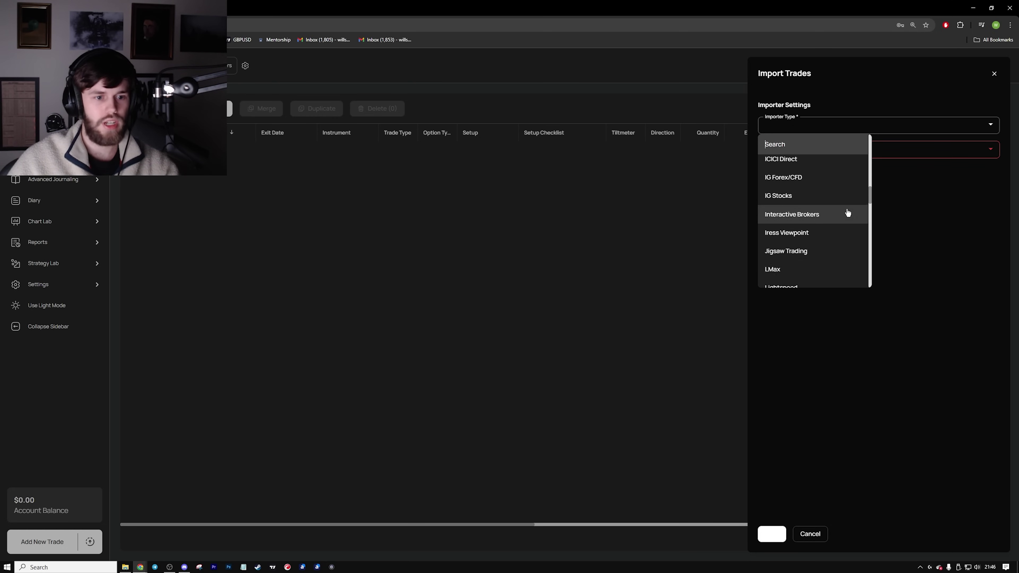
pyautogui.scroll(-6, 847, 212)
pyautogui.click(841, 186)
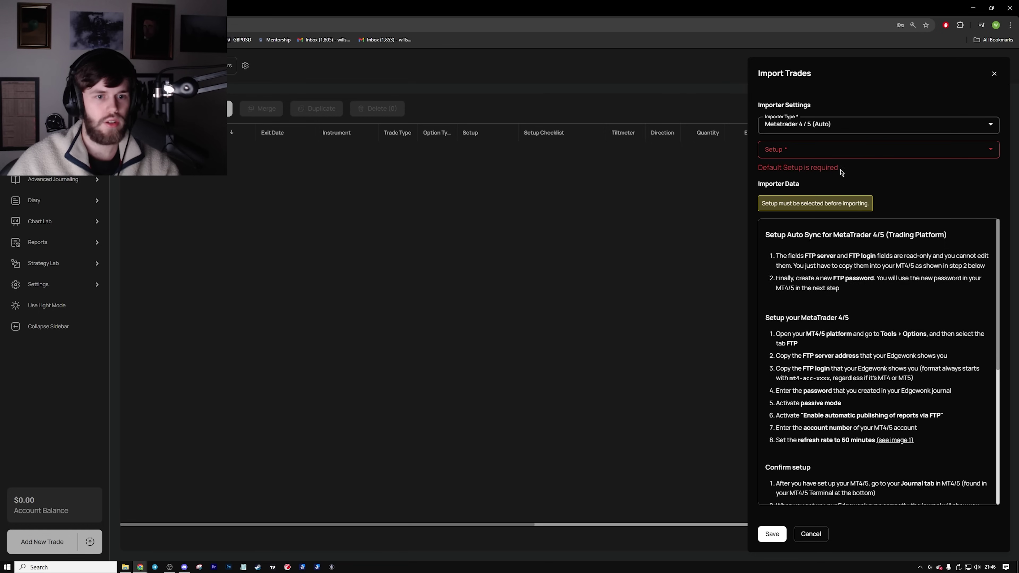
pyautogui.scroll(-2, 839, 277)
pyautogui.moveTo(775, 253); pyautogui.dragTo(887, 361)
pyautogui.scroll(-3, 887, 361)
pyautogui.click(874, 377)
pyautogui.scroll(8, 873, 376)
# Step: Set the importer type to FxReplay
pyautogui.click(825, 128)
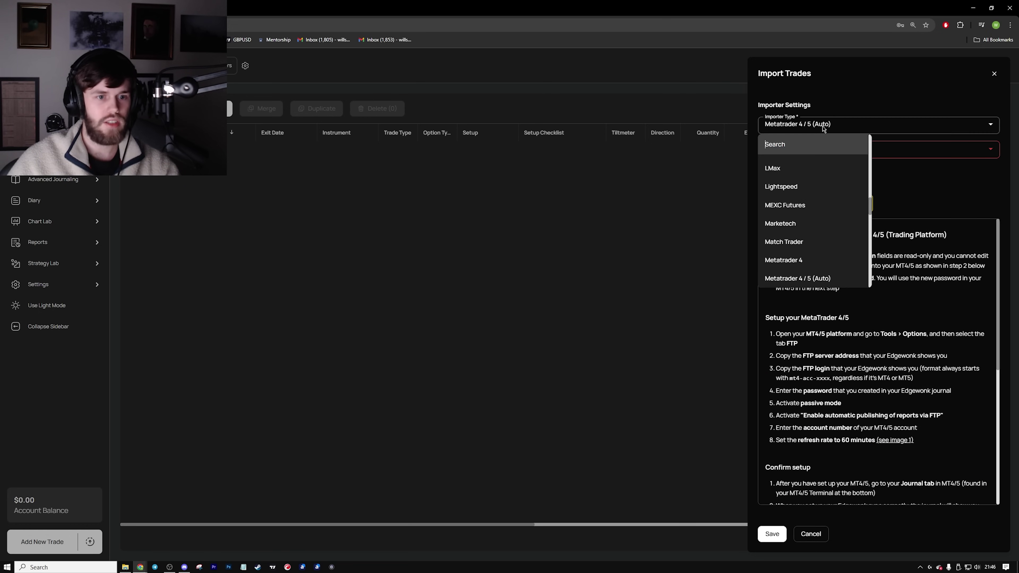
pyautogui.click(830, 242)
pyautogui.click(879, 131)
pyautogui.write('fx')
pyautogui.click(791, 172)
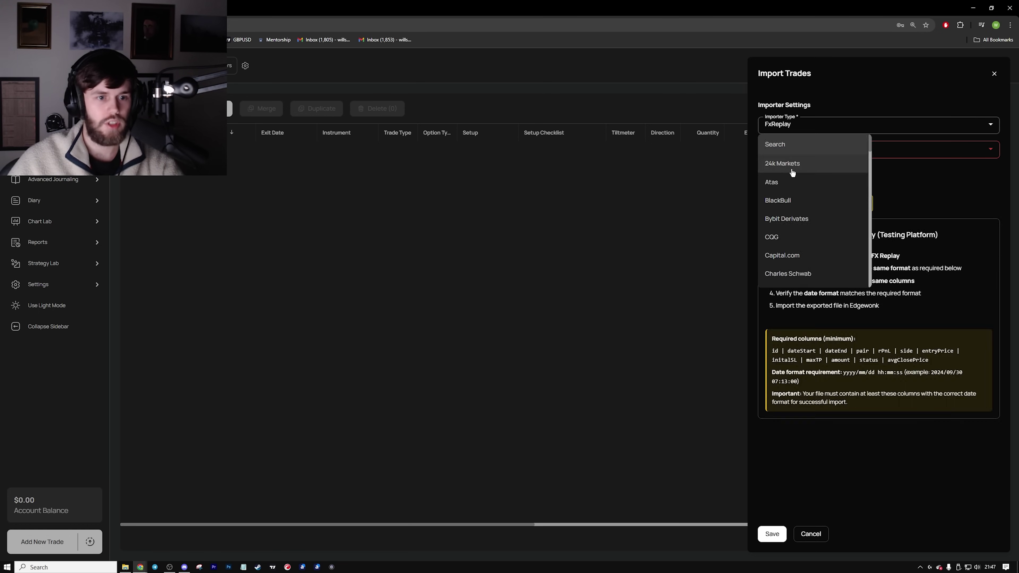
# Step: Assign Default Setup to the import and upload the trade file analytics (22).csv
pyautogui.click(876, 152)
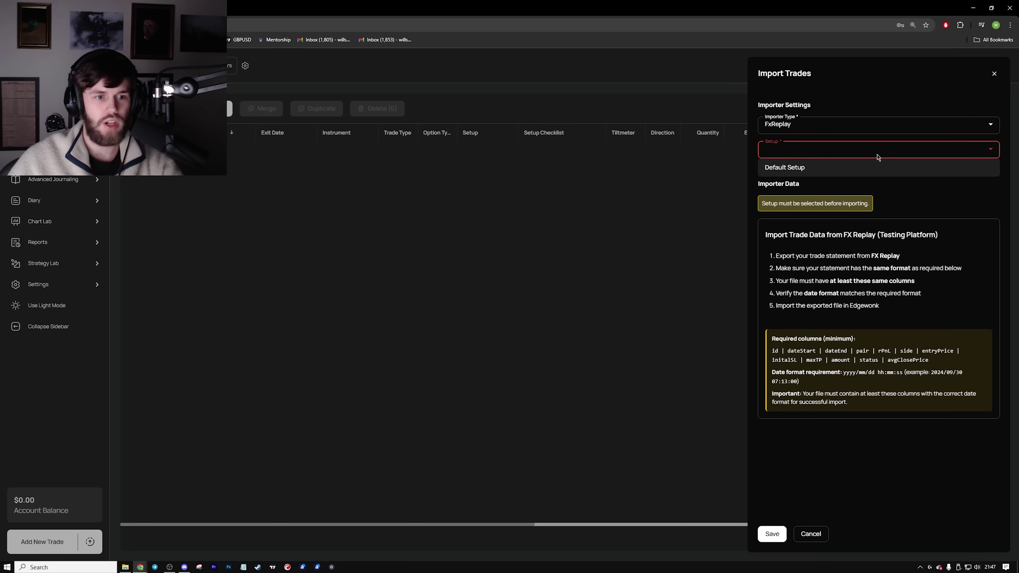
pyautogui.click(869, 175)
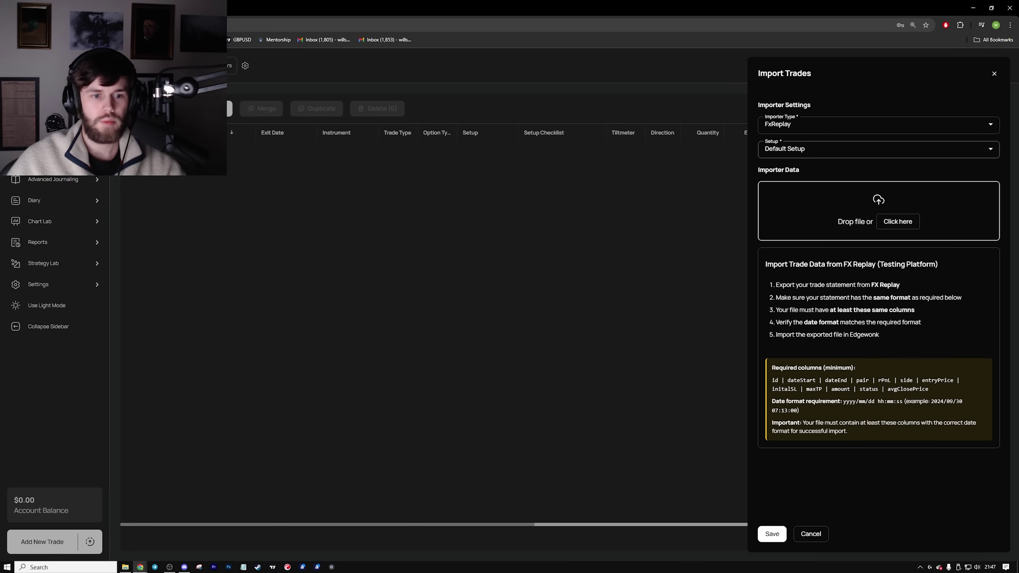
pyautogui.moveTo(900, 211); pyautogui.dragTo(873, 204)
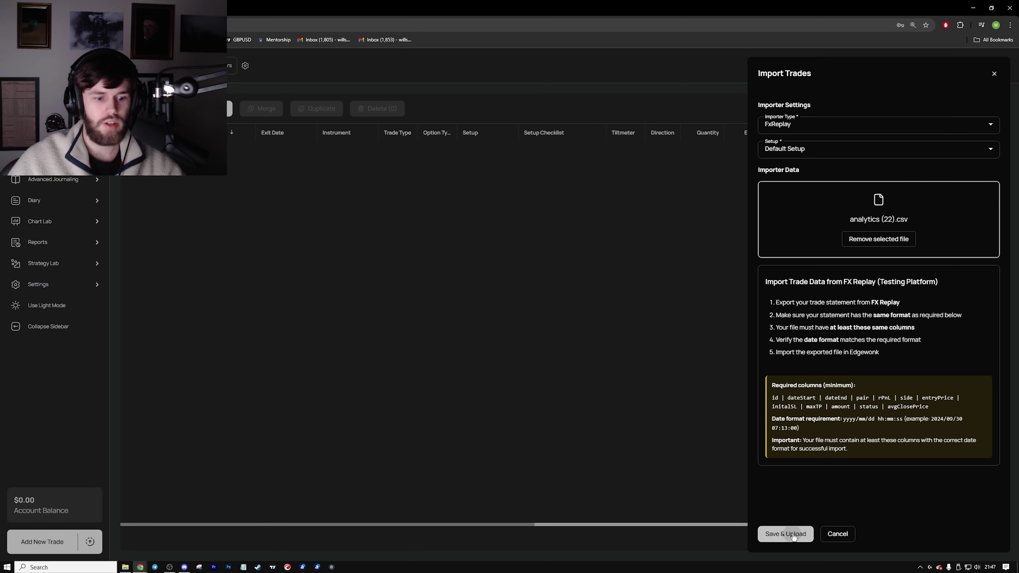
pyautogui.click(772, 534)
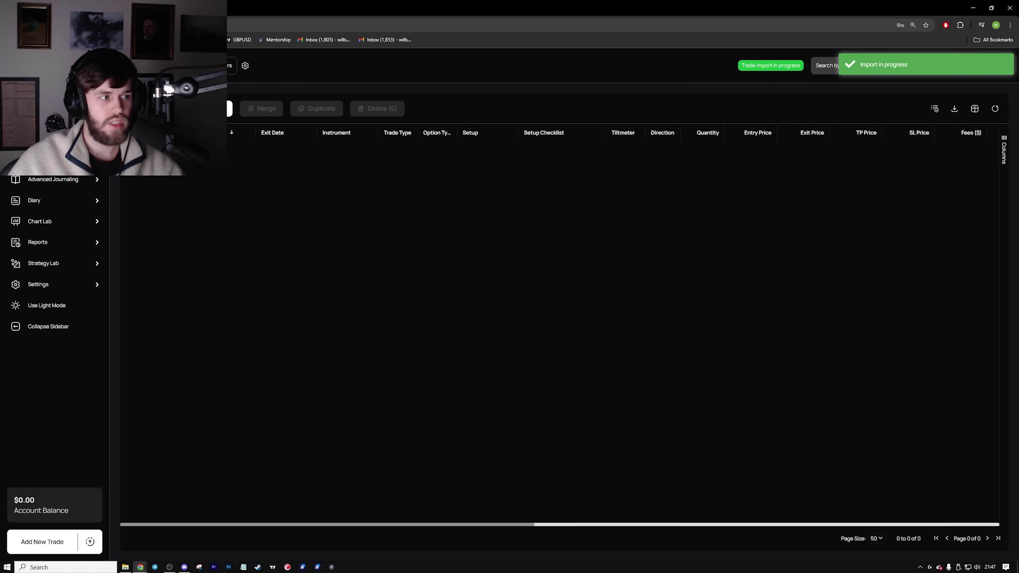
# Step: Look over the fields of a blank new trade form and the return columns of the imported trades
pyautogui.click(216, 108)
pyautogui.click(812, 154)
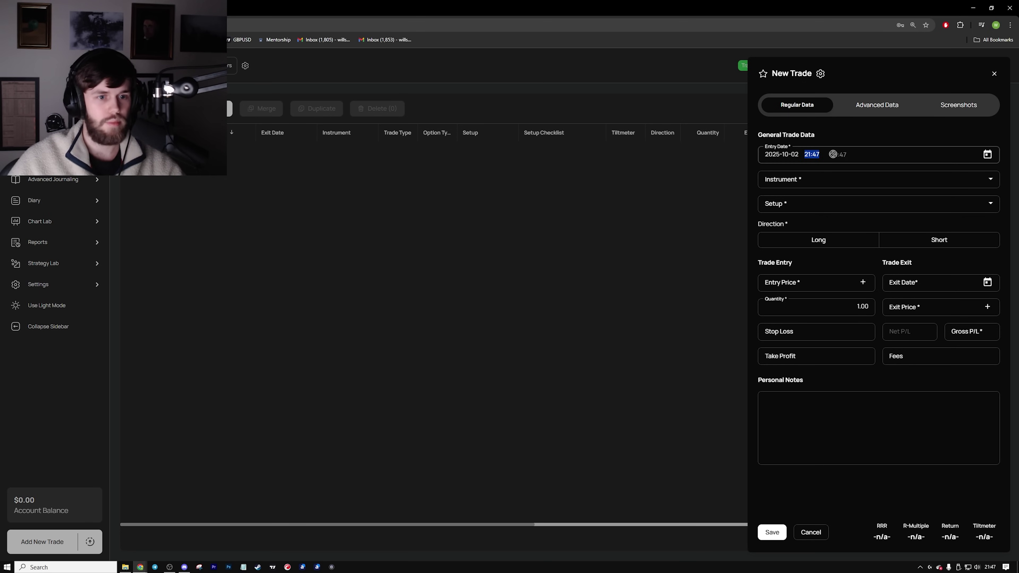
pyautogui.click(880, 206)
pyautogui.click(890, 219)
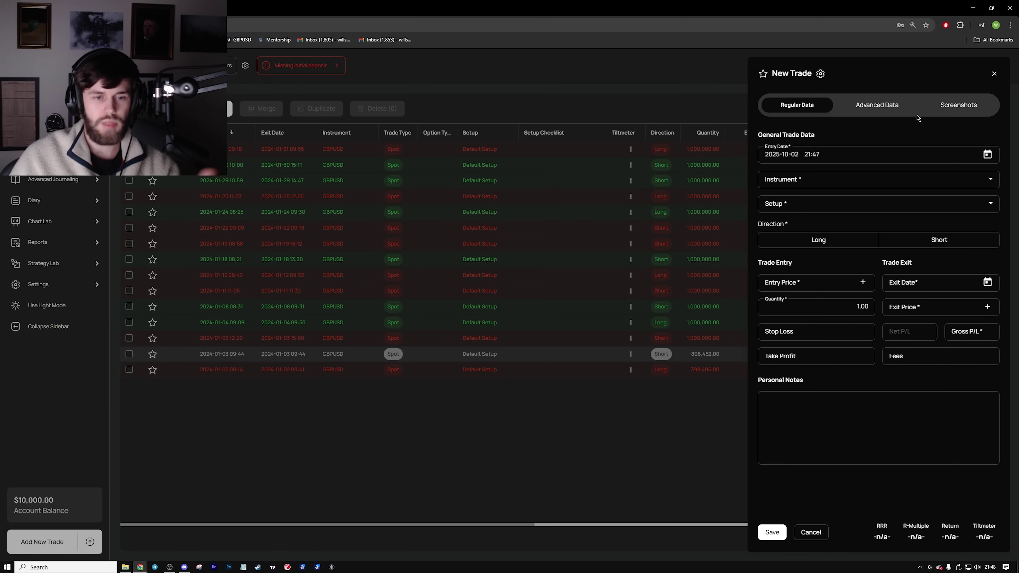
pyautogui.click(830, 177)
pyautogui.click(878, 200)
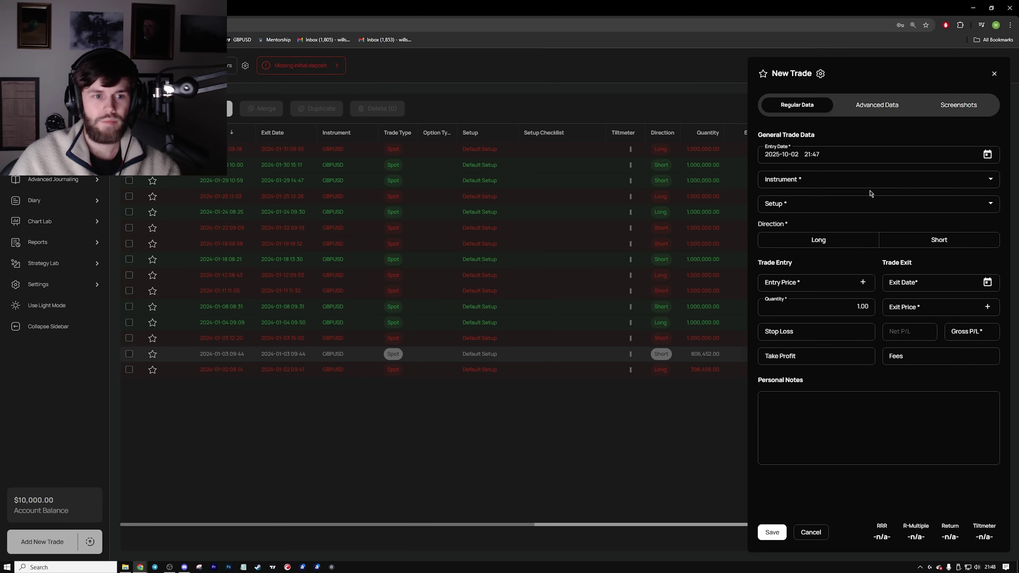
pyautogui.click(874, 107)
pyautogui.click(659, 126)
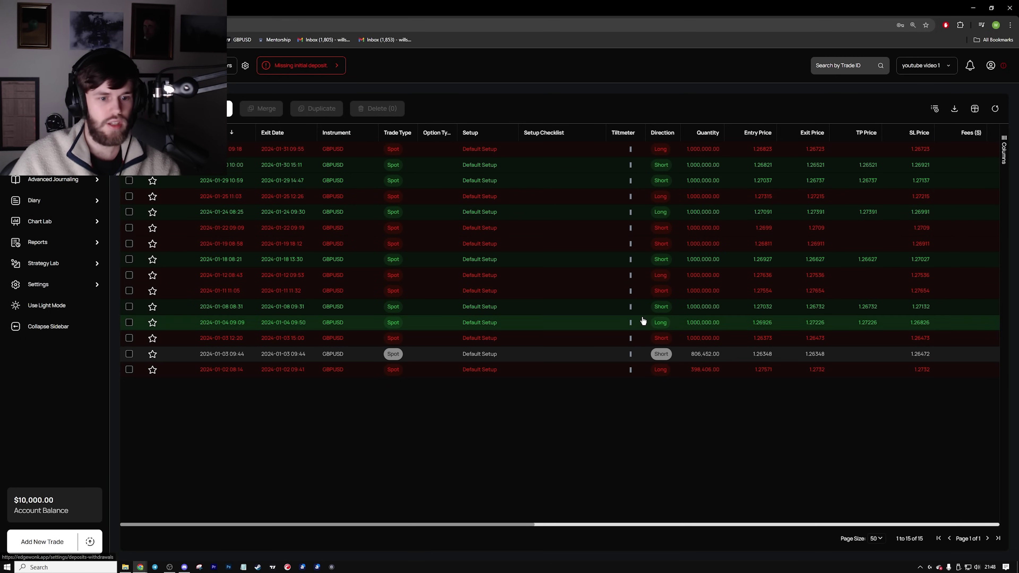
pyautogui.moveTo(536, 525); pyautogui.dragTo(604, 530)
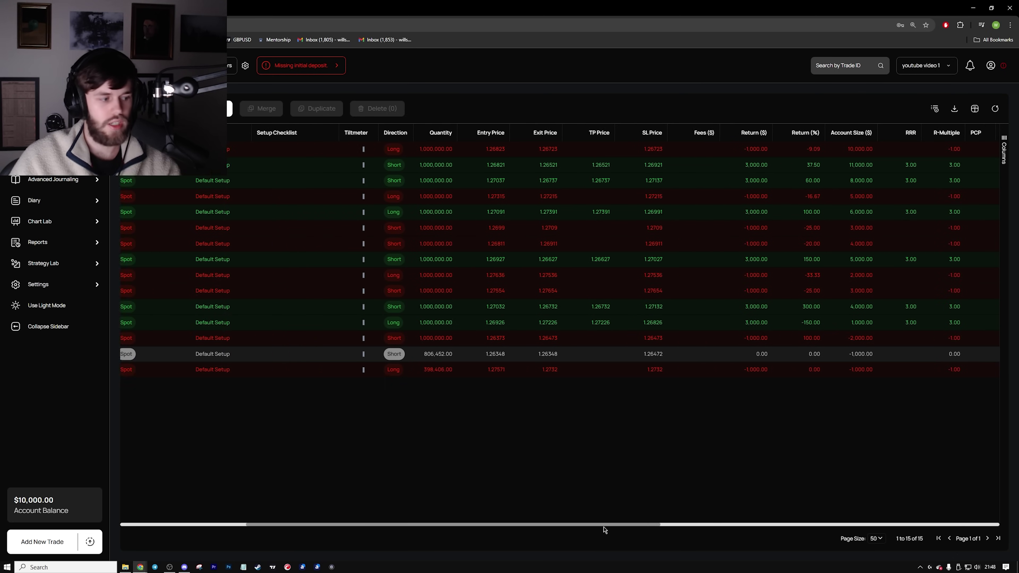
# Step: Start a new entry in the deposits and withdrawals settings and date it in January 2020
pyautogui.click(62, 284)
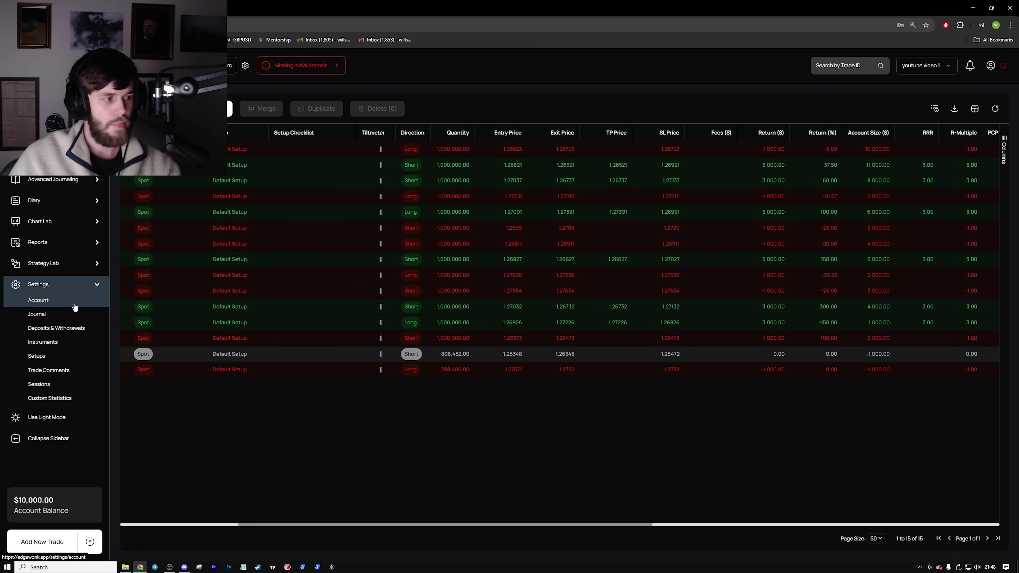
pyautogui.click(75, 328)
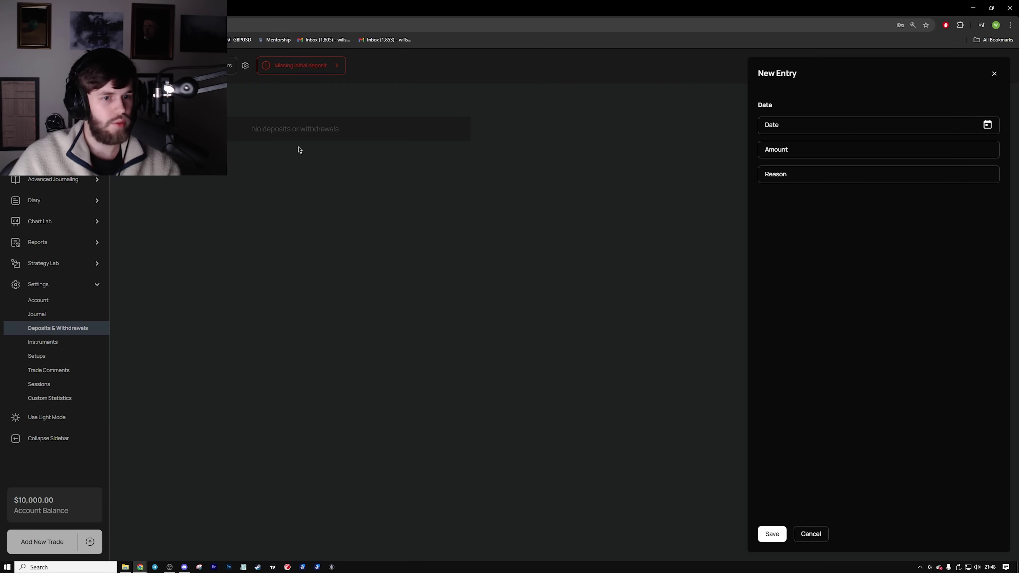
pyautogui.click(852, 128)
pyautogui.click(858, 143)
pyautogui.click(783, 142)
pyautogui.click(783, 181)
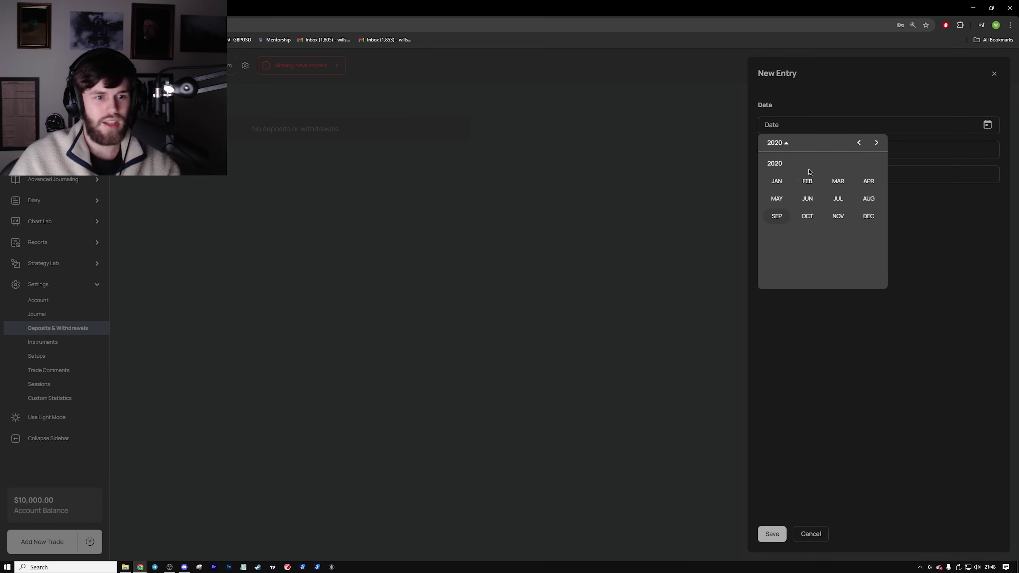
pyautogui.click(781, 181)
pyautogui.click(814, 189)
# Step: Set the deposit amount to 100000 and save the entry
pyautogui.click(814, 157)
pyautogui.write('100000')
pyautogui.click(772, 534)
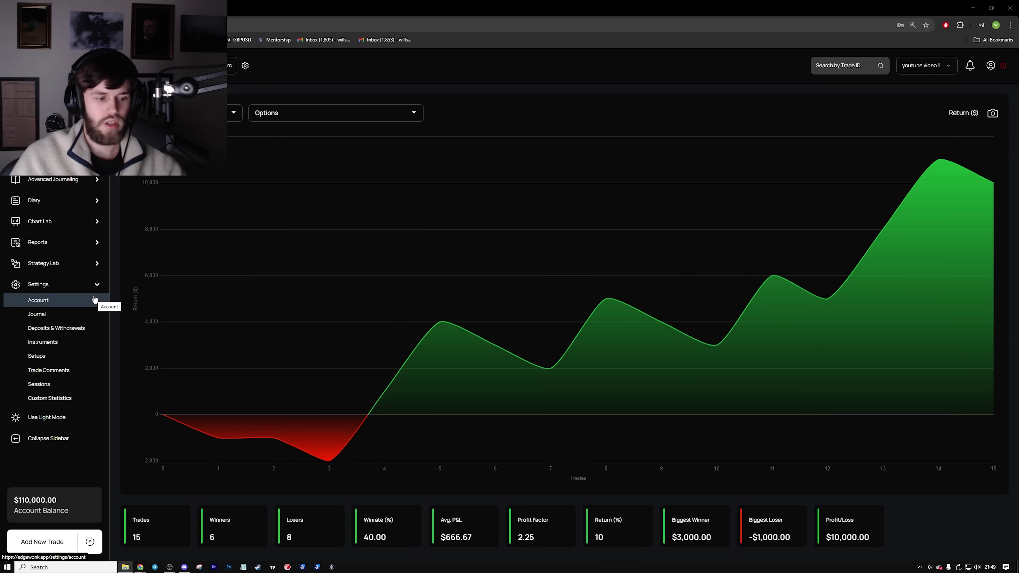
pyautogui.click(40, 158)
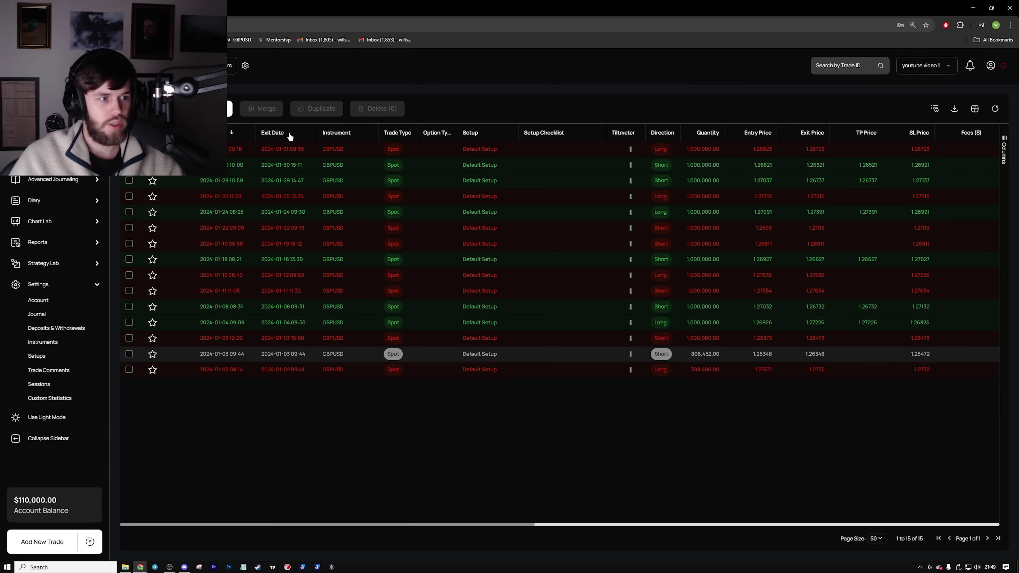
pyautogui.click(277, 149)
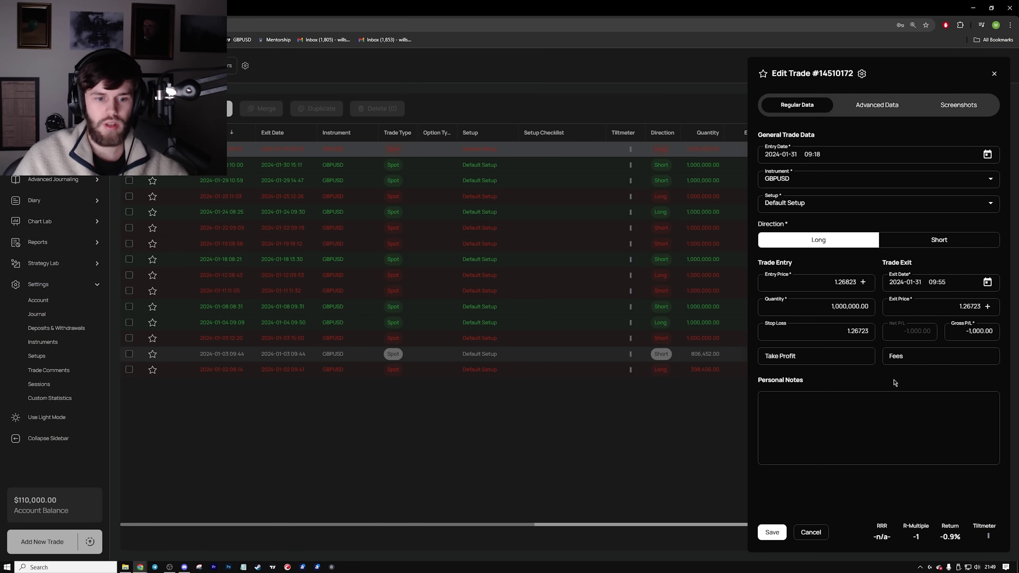
pyautogui.click(893, 405)
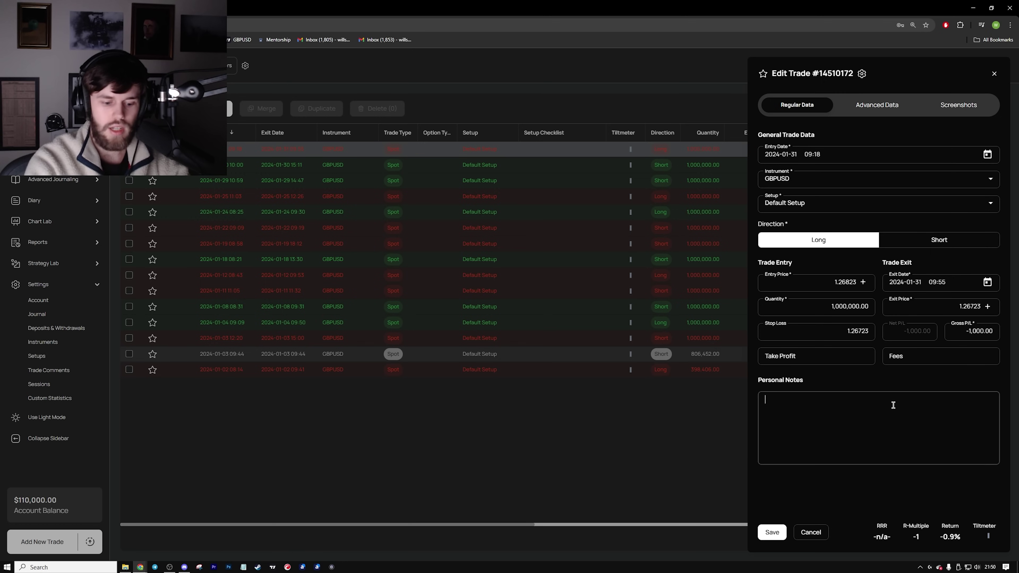
pyautogui.write('8:30am, price')
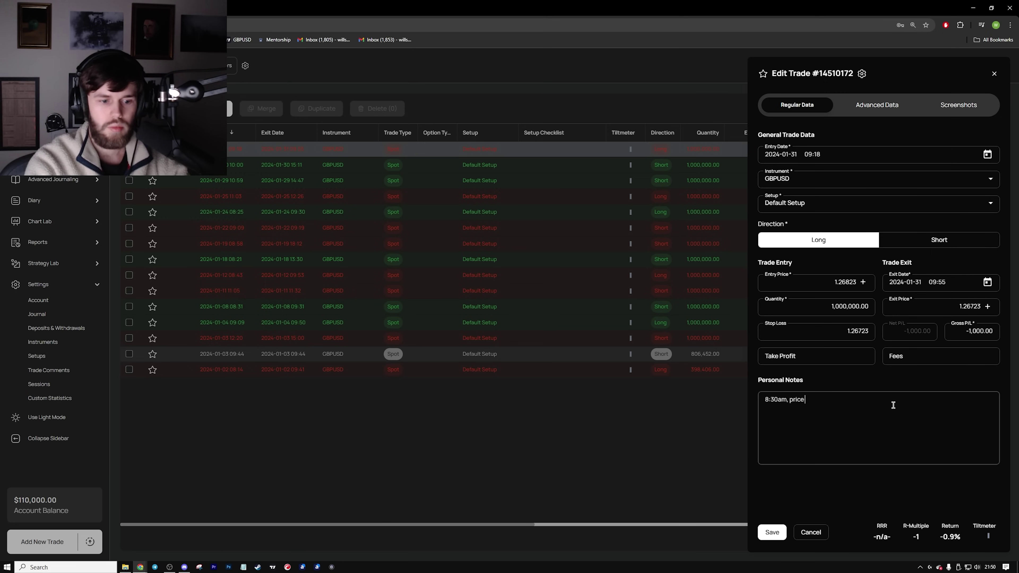
pyautogui.write(' broke to the downside')
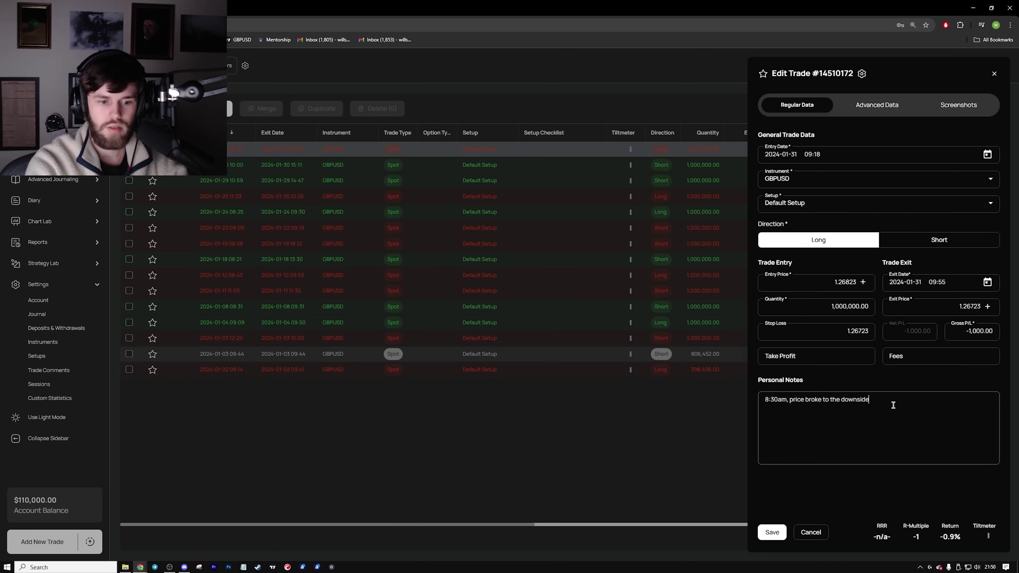
pyautogui.write(', i set a limit at 8:40')
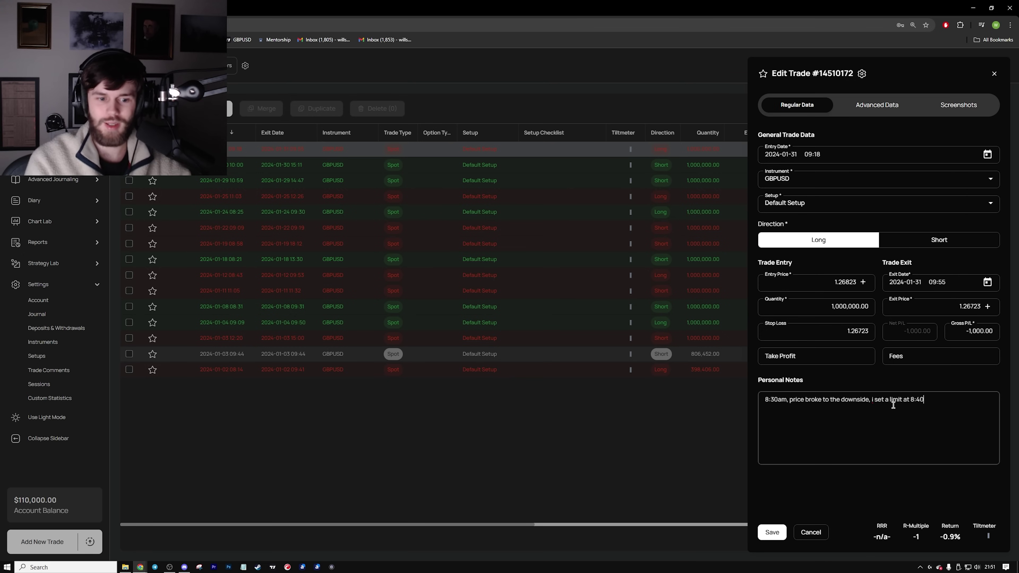
# Step: Continue the personal notes with "and waited for it to come to my entry."
pyautogui.write('and ')
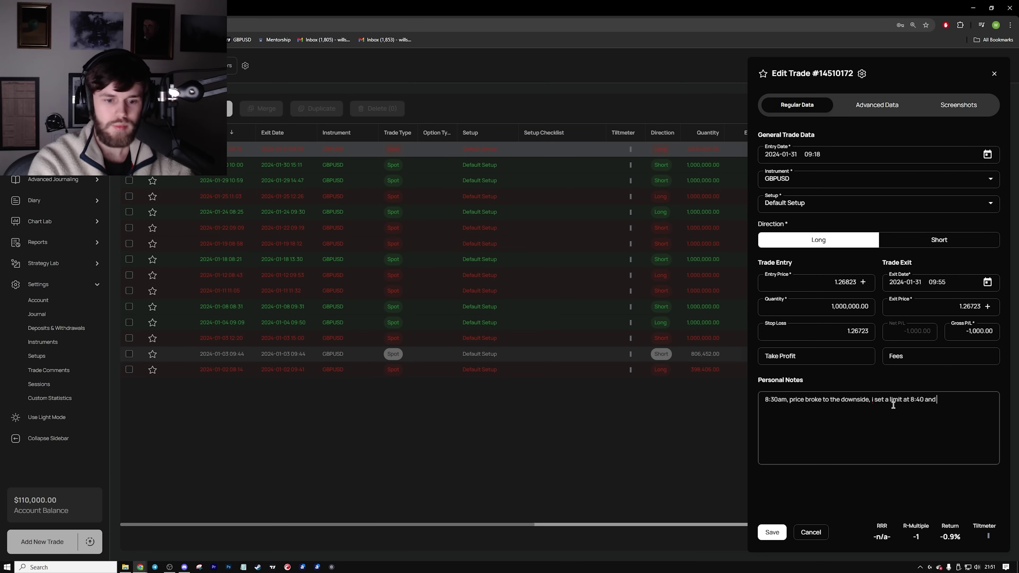
pyautogui.write('waited for it to come to my entryt,')
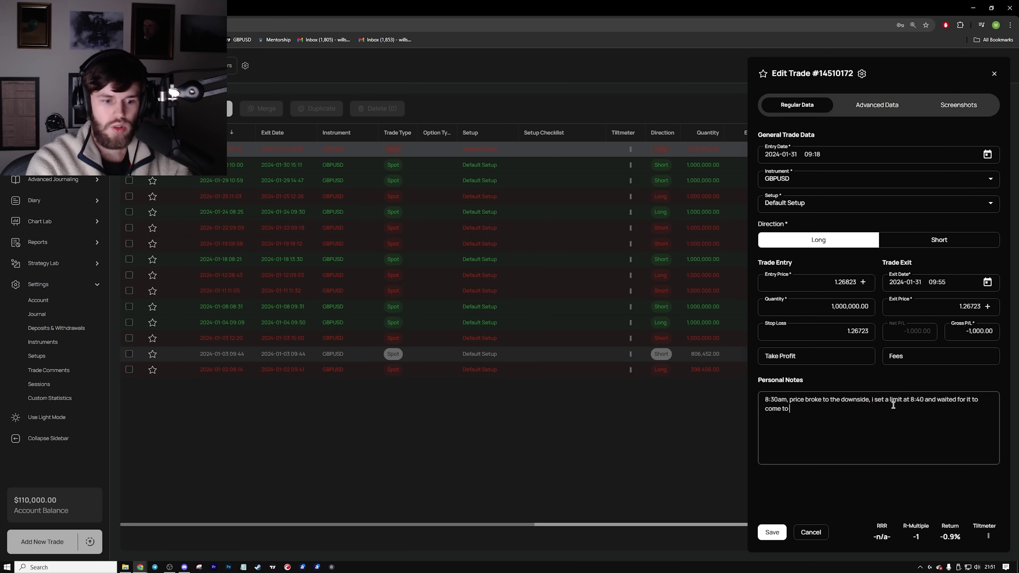
pyautogui.press('BackSpace')
pyautogui.press('BackSpace')
pyautogui.write('. ')
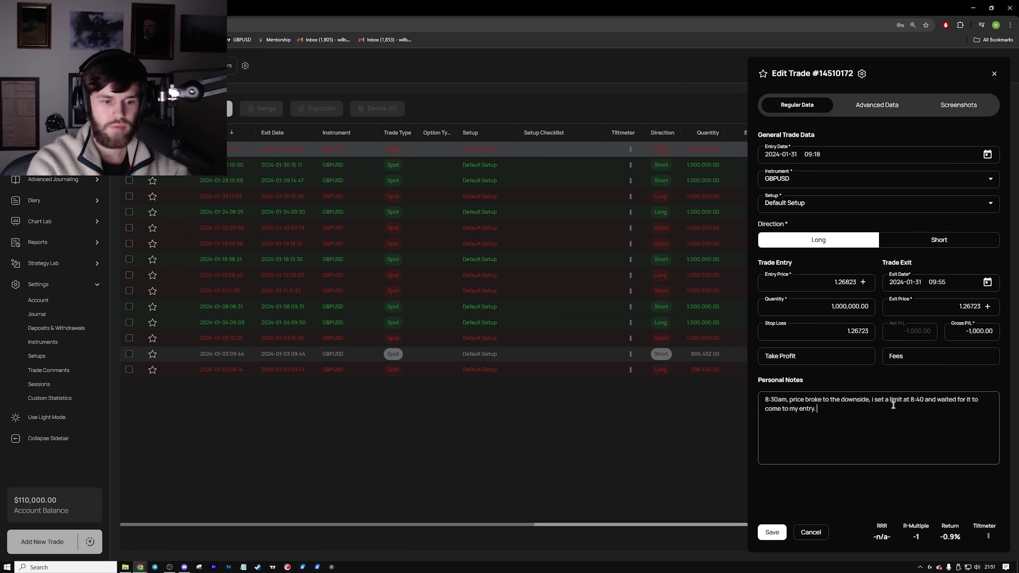
# Step: Complete the personal notes with "Price came with a lot of volatility and within 2 candles, stopped me out."
pyautogui.write('Price cam')
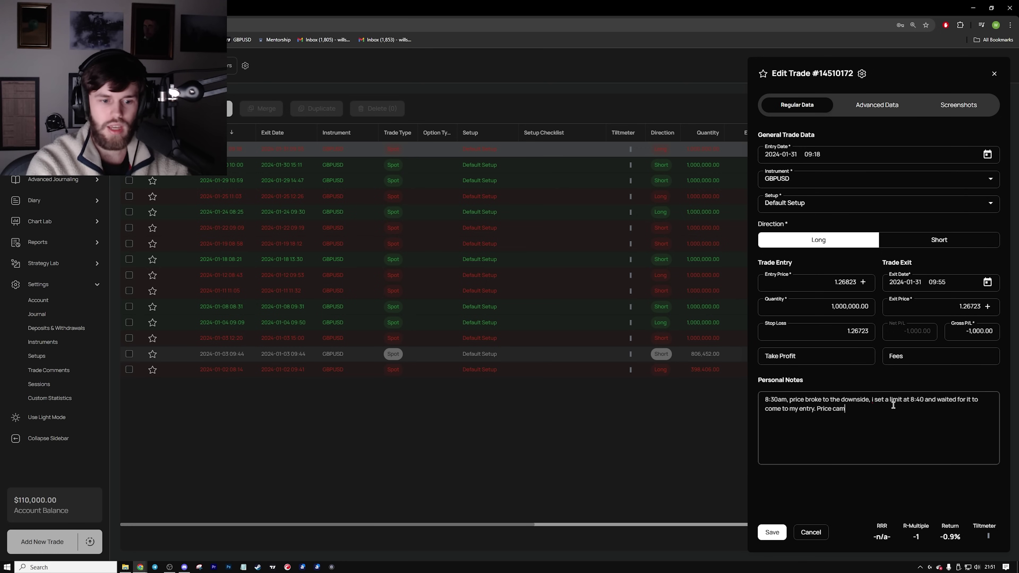
pyautogui.write('e with a lot of ')
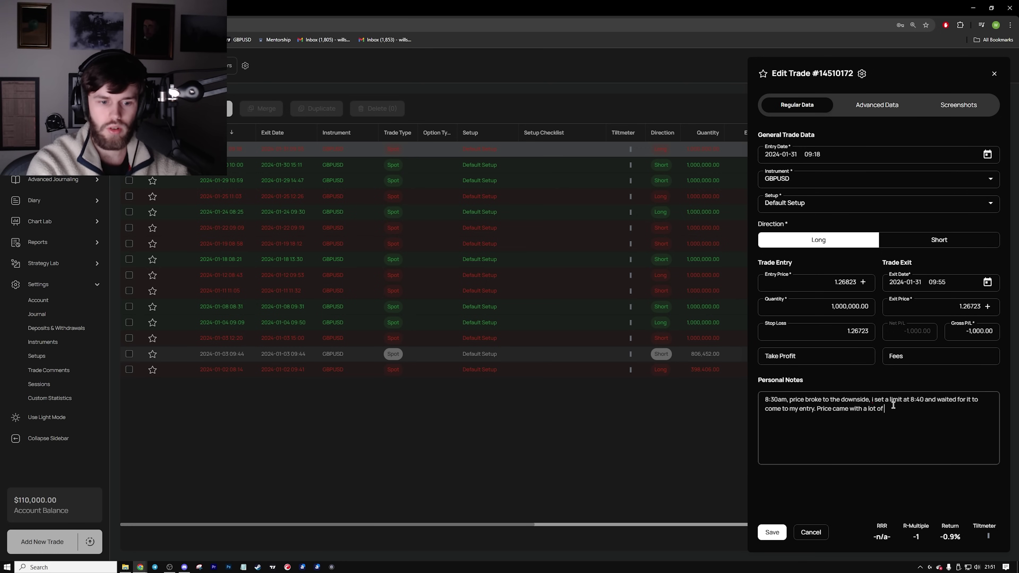
pyautogui.write('volatility')
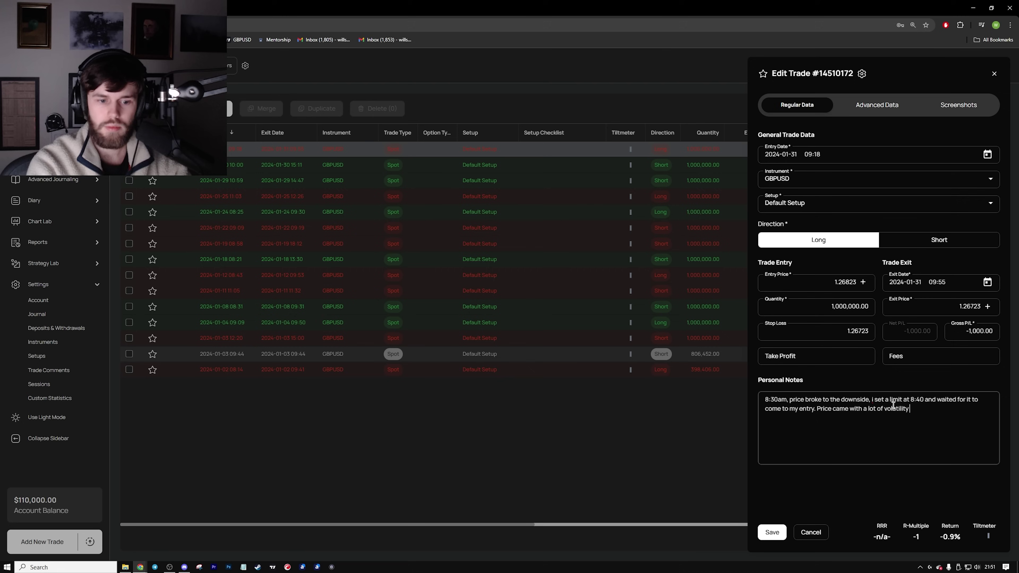
pyautogui.write(' and')
pyautogui.write(' wit')
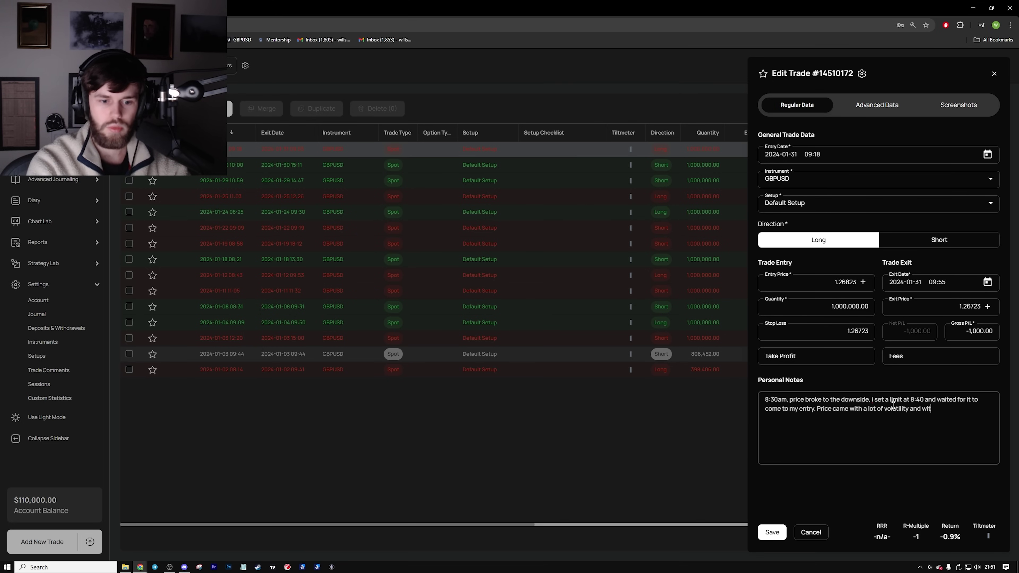
pyautogui.write('hin 2 candles,')
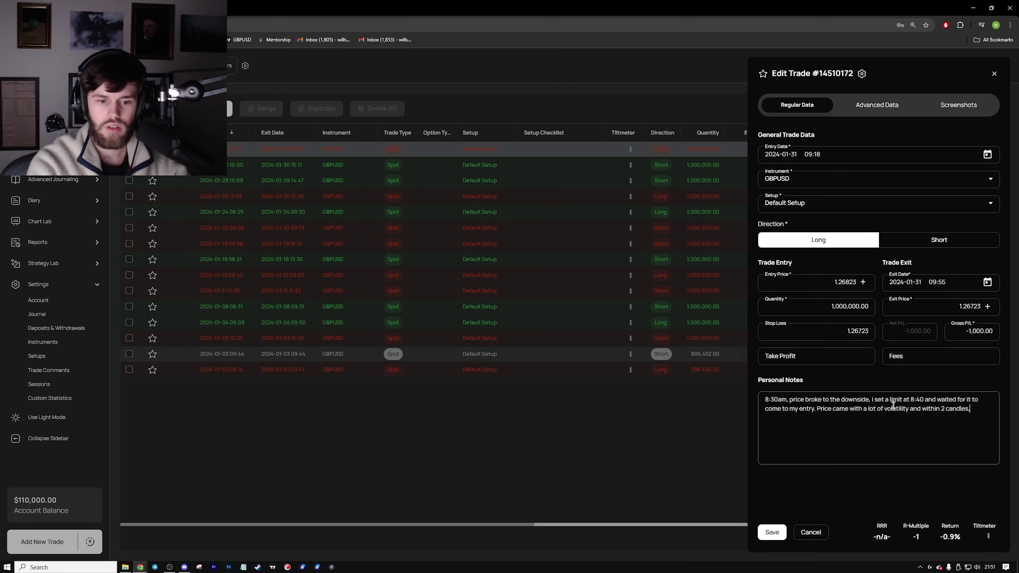
pyautogui.write(' stopped me out.')
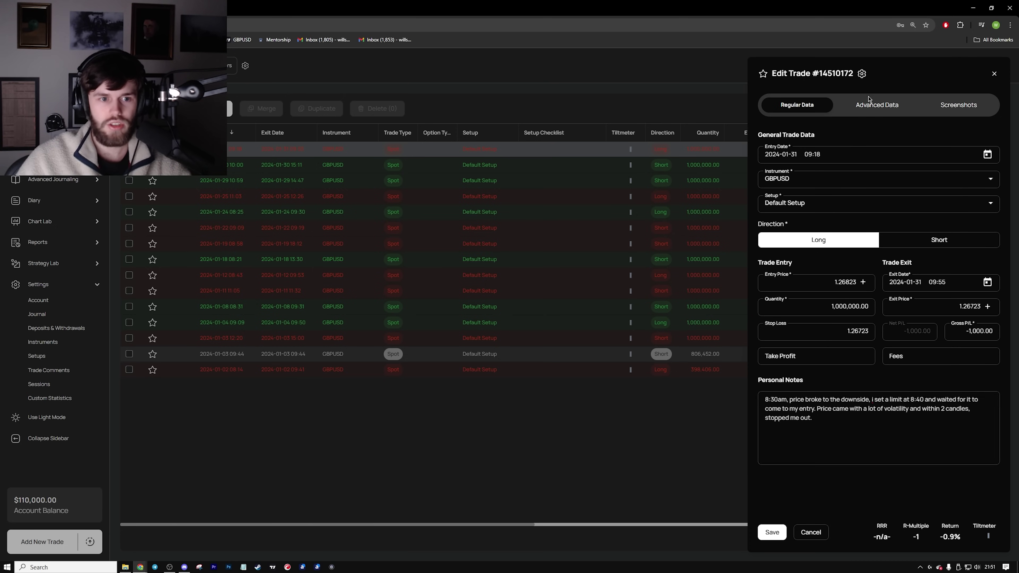
# Step: Look over the trade's advanced data and screenshot sections, then return to the personal notes
pyautogui.click(870, 108)
pyautogui.click(961, 105)
pyautogui.click(823, 107)
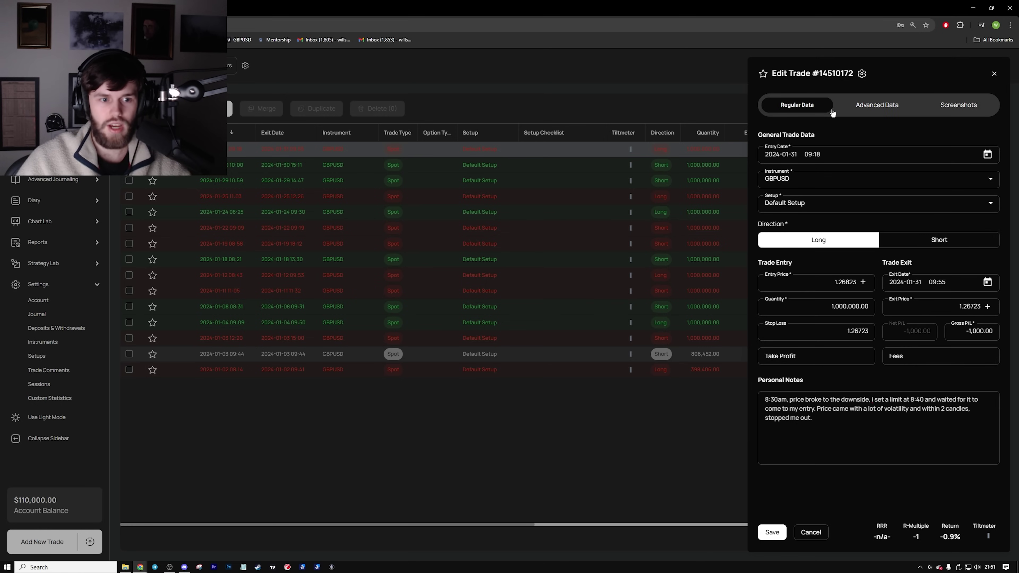
pyautogui.click(852, 112)
pyautogui.click(882, 156)
pyautogui.click(891, 179)
pyautogui.click(891, 157)
pyautogui.click(789, 108)
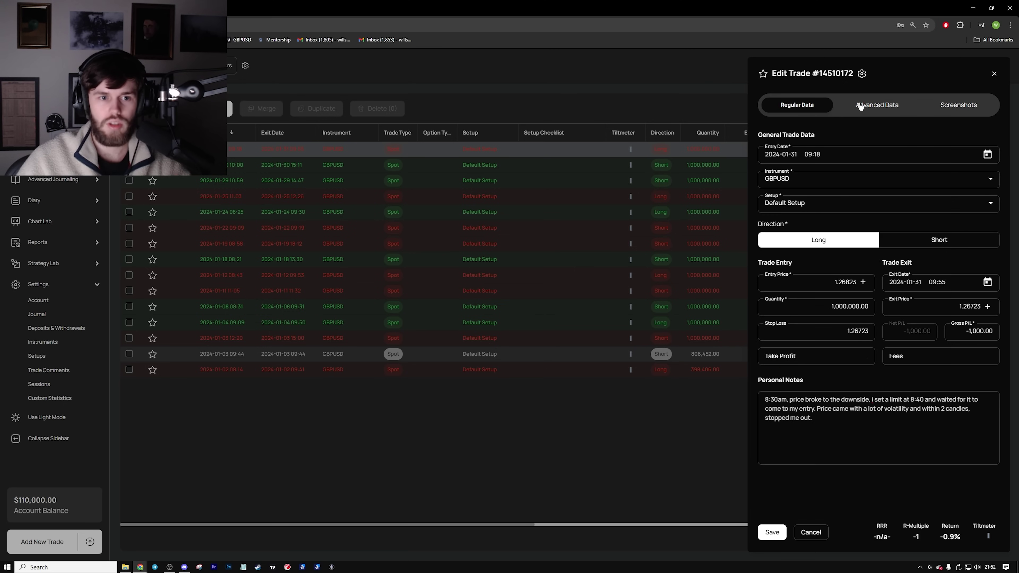
pyautogui.tripleClick(836, 429)
pyautogui.click(841, 428)
pyautogui.tripleClick(832, 427)
pyautogui.click(829, 428)
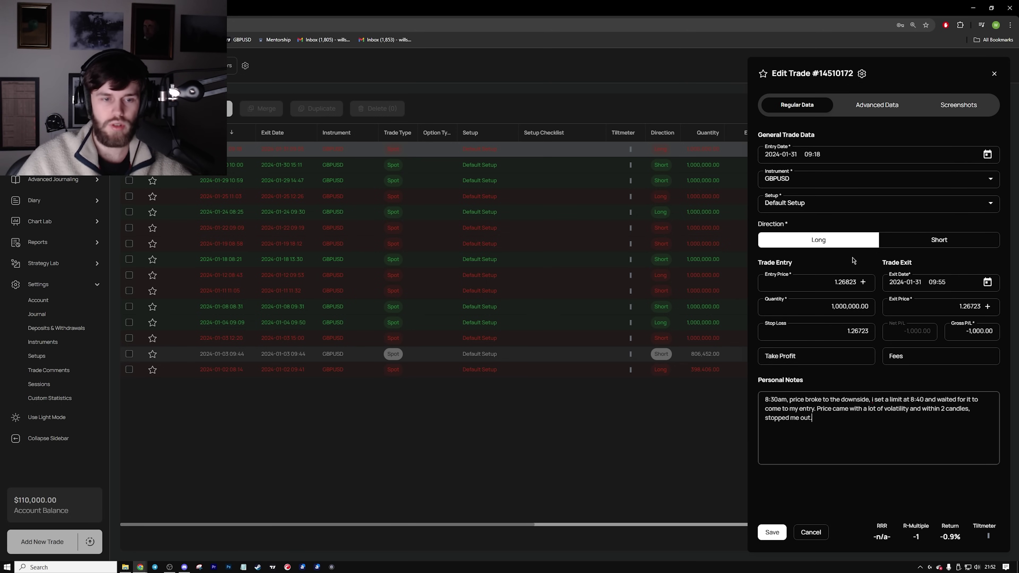
# Step: Set the trade's pre-trade comment to Followed rules in the advanced data
pyautogui.click(873, 112)
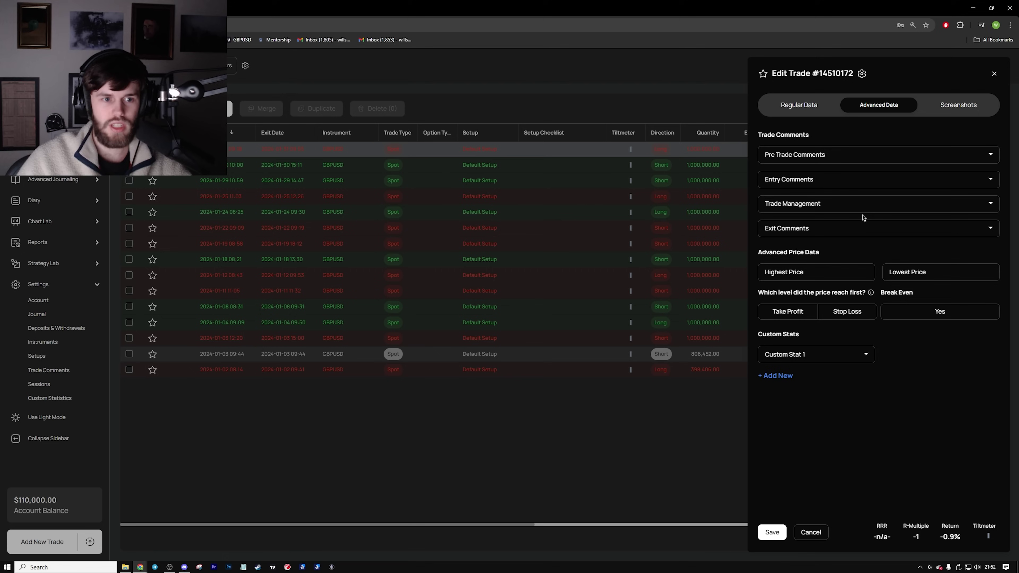
pyautogui.click(844, 162)
pyautogui.click(845, 153)
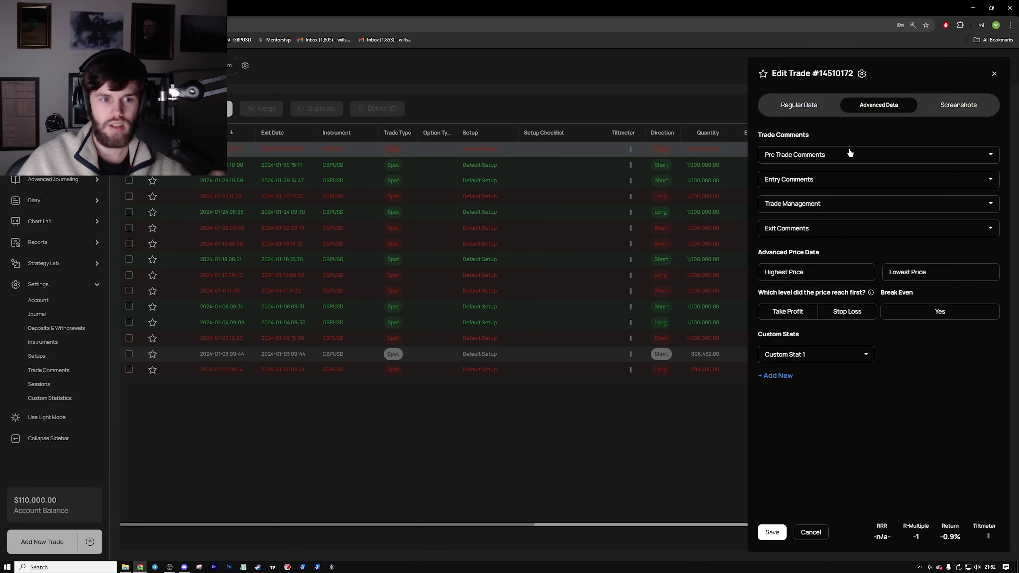
pyautogui.click(850, 152)
pyautogui.click(831, 194)
pyautogui.click(865, 145)
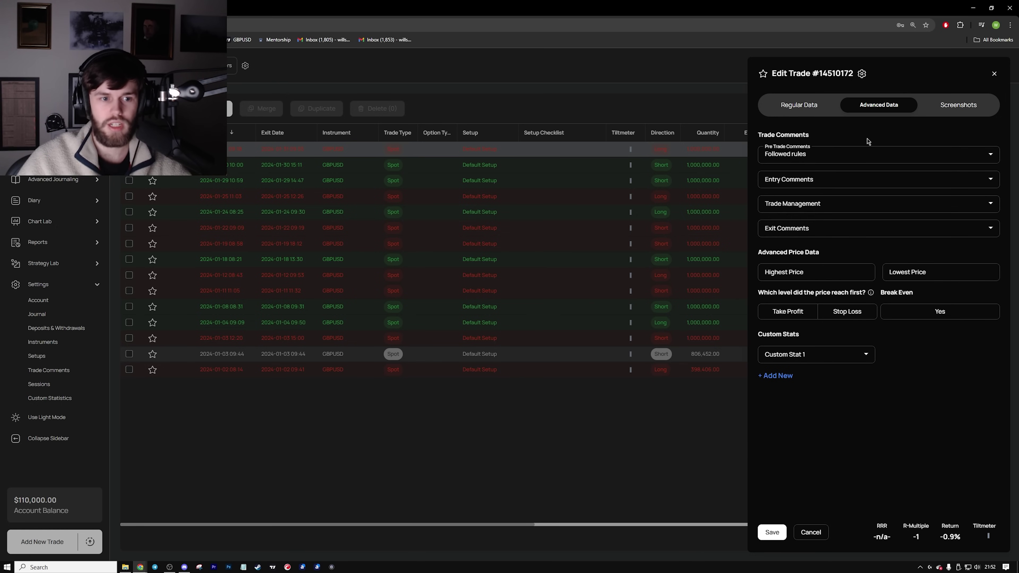
# Step: Try out a new custom pre-trade comment named "greggr" and clear it, leaving Followed rules selected
pyautogui.click(826, 155)
pyautogui.click(802, 195)
pyautogui.click(787, 174)
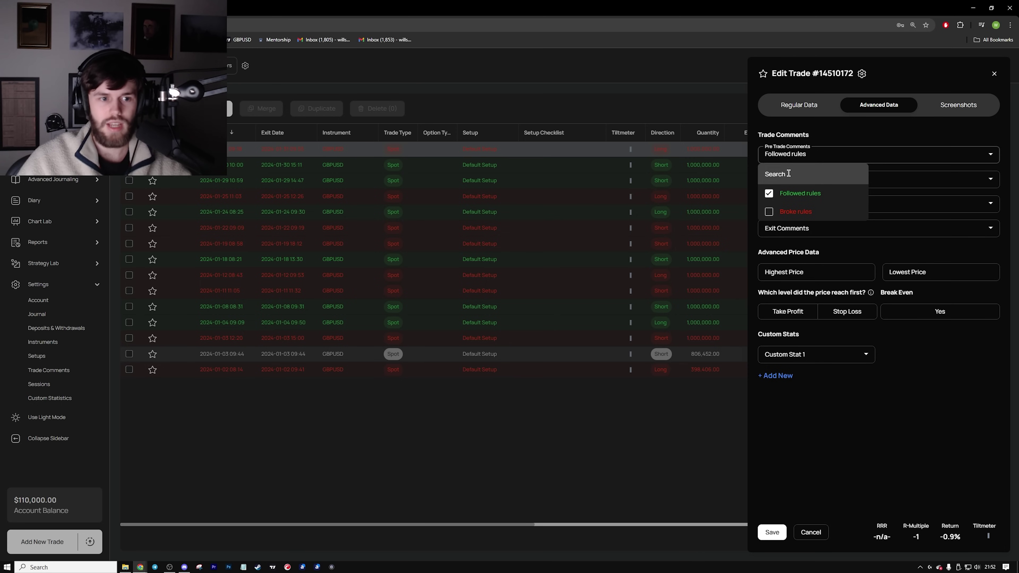
pyautogui.write('greggr')
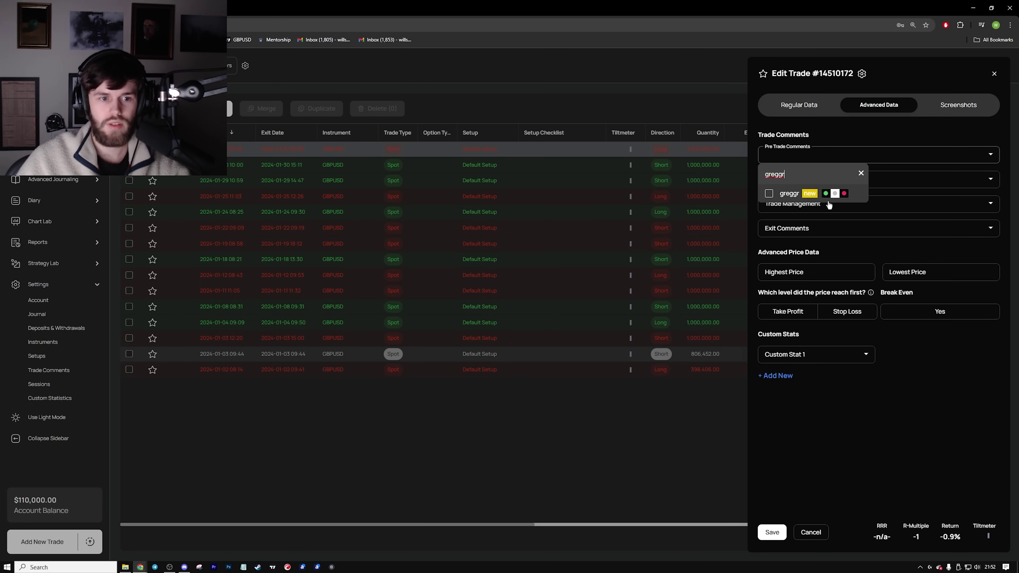
pyautogui.click(861, 173)
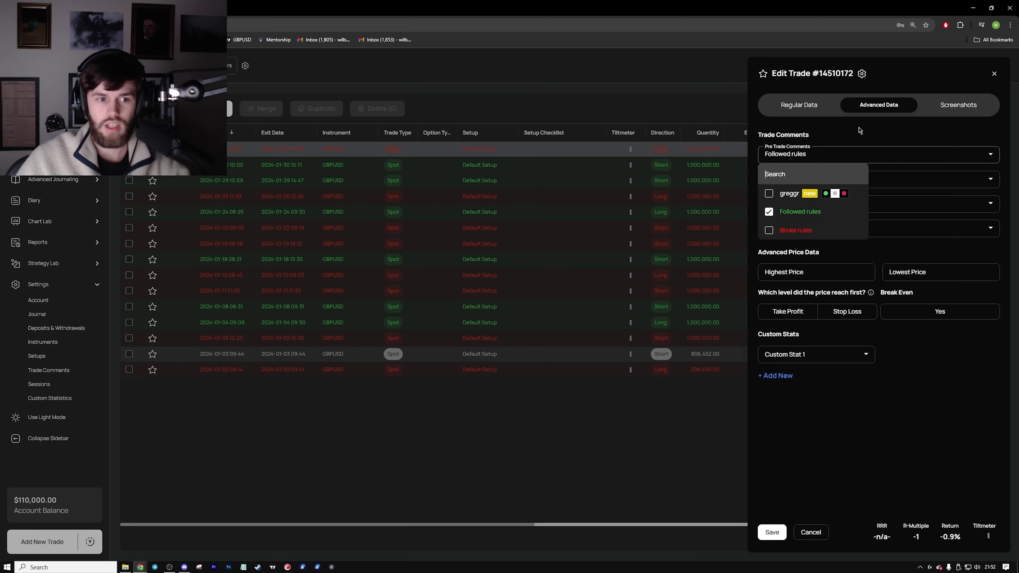
pyautogui.click(860, 131)
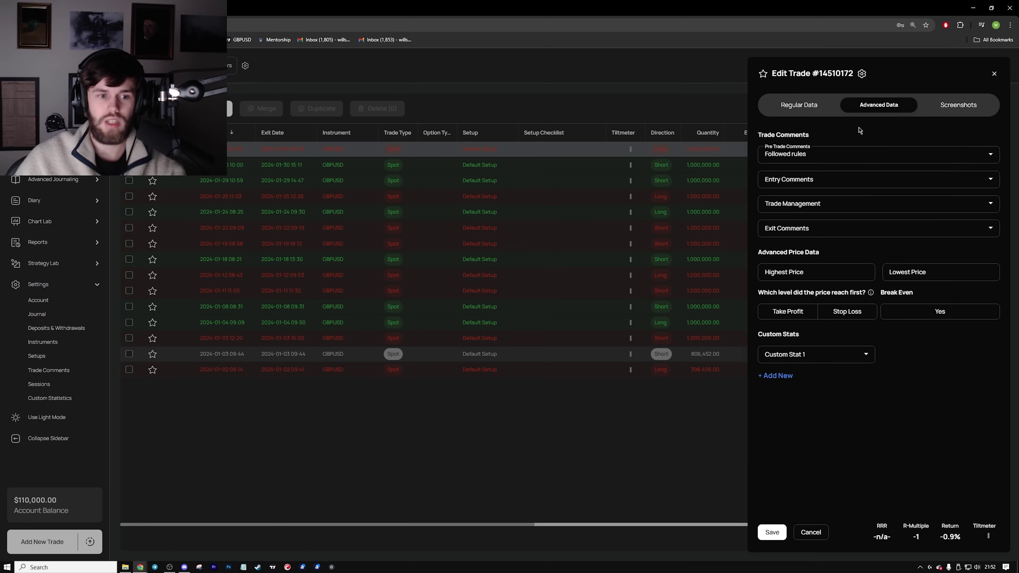
pyautogui.click(841, 157)
pyautogui.click(819, 210)
pyautogui.click(819, 211)
pyautogui.click(850, 128)
# Step: Set the entry, trade management and exit comments to Followed rules
pyautogui.click(844, 183)
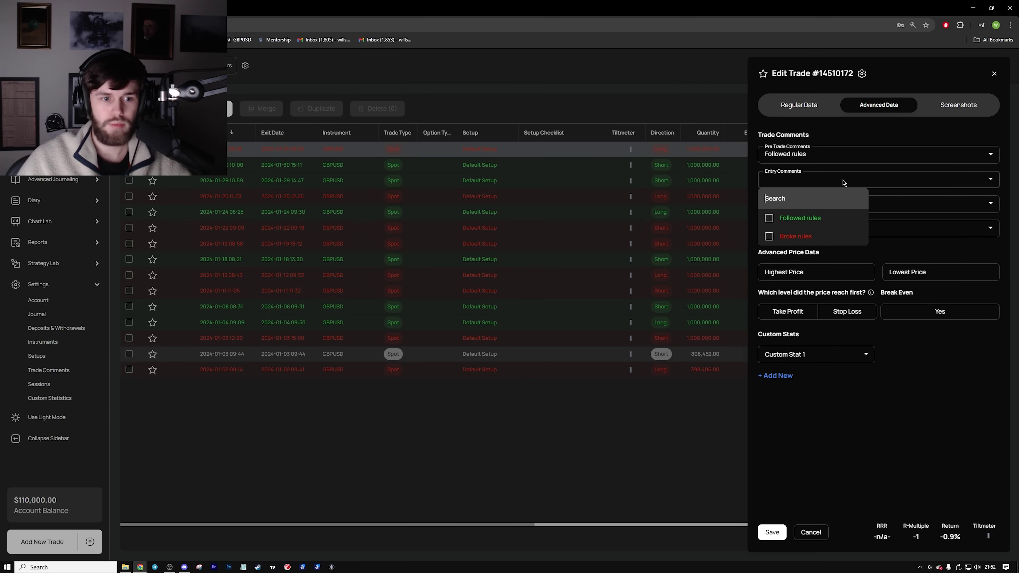
pyautogui.click(819, 210)
pyautogui.click(862, 137)
pyautogui.click(854, 211)
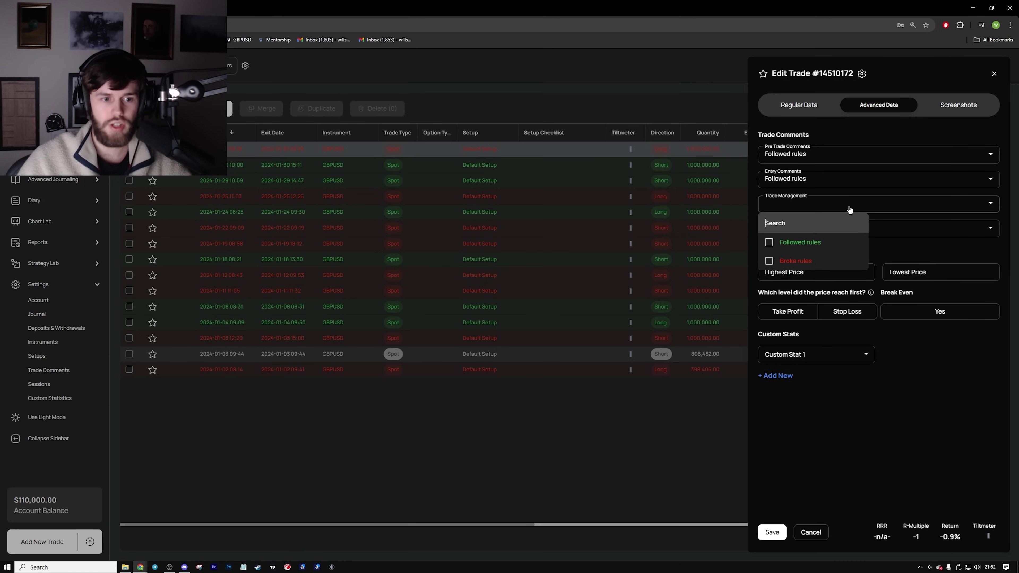
pyautogui.click(818, 242)
pyautogui.click(842, 187)
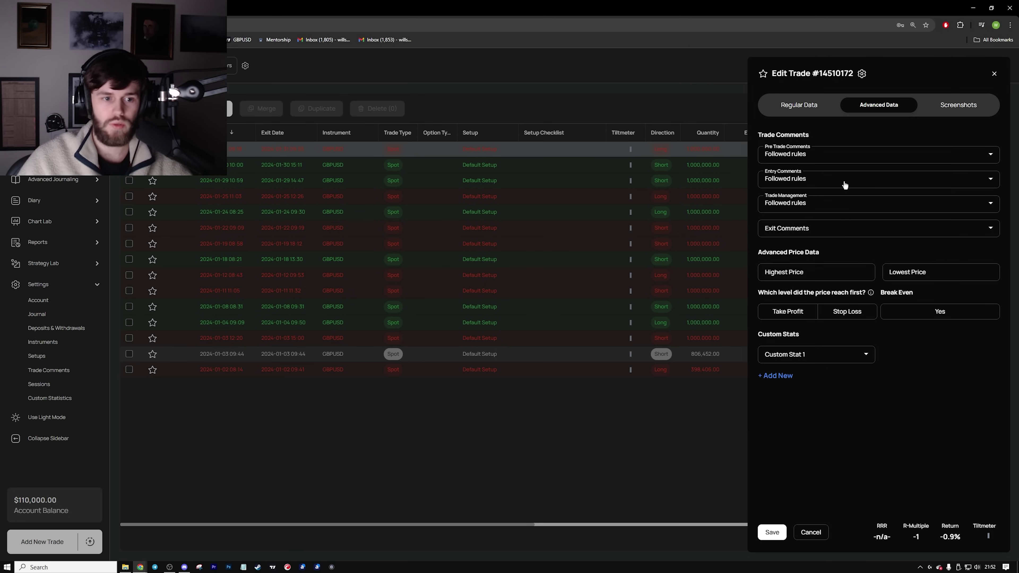
pyautogui.click(840, 228)
pyautogui.click(832, 266)
pyautogui.click(913, 245)
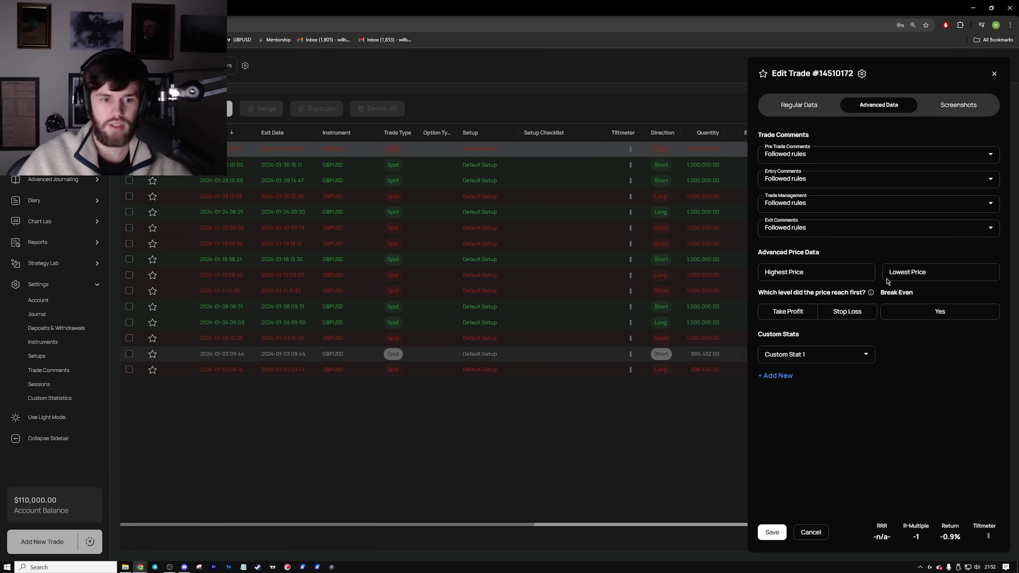
# Step: Mark Stop Loss as the level price reached first and add a second custom stat field
pyautogui.click(847, 313)
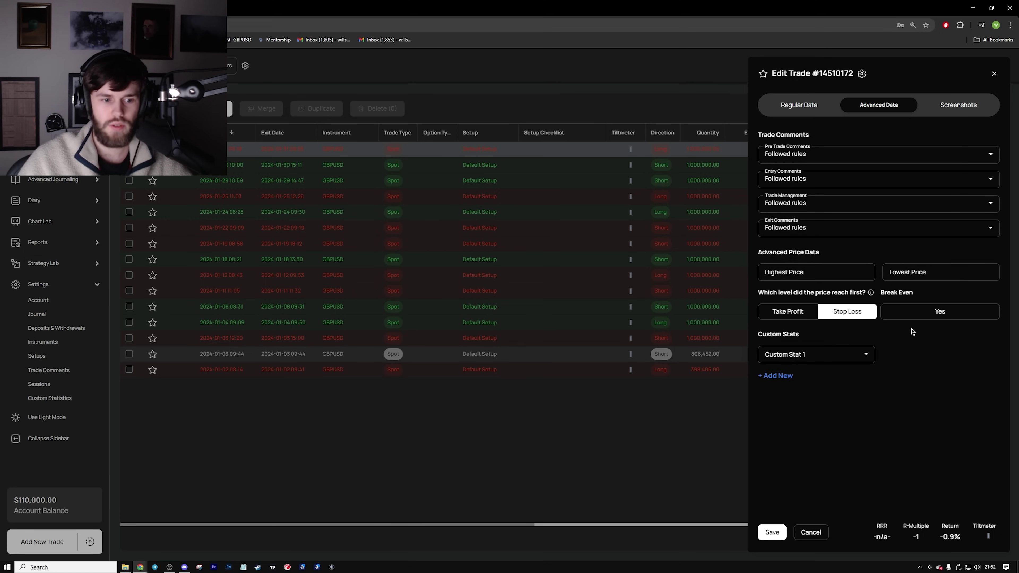
pyautogui.click(778, 377)
pyautogui.click(866, 354)
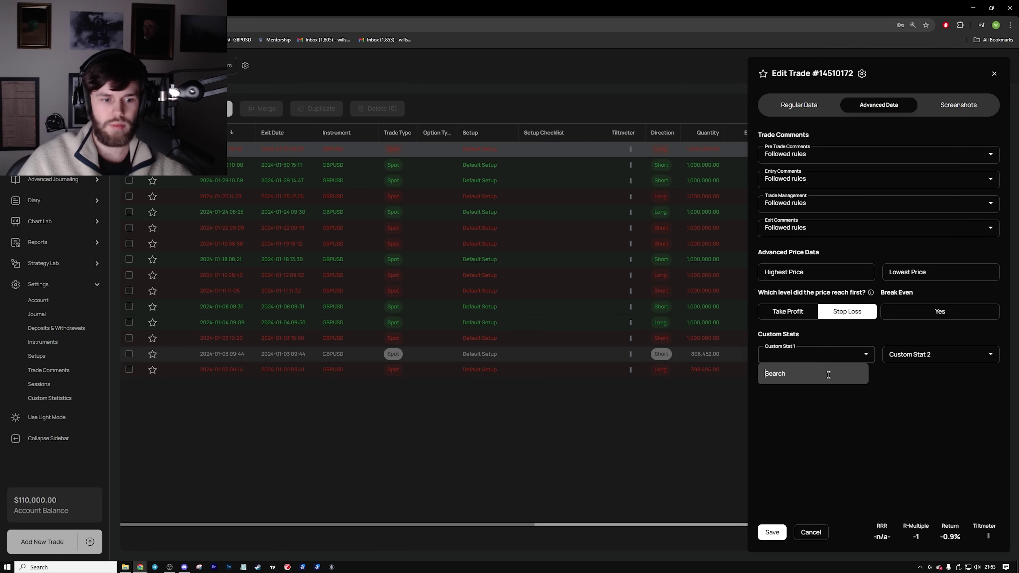
pyautogui.press('Escape')
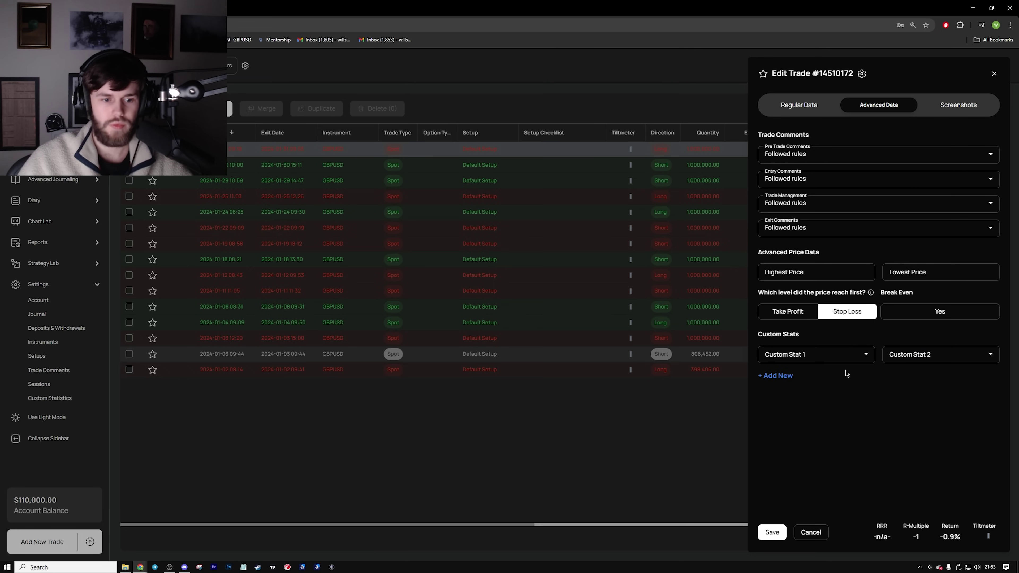
# Step: Check the trade's screenshot slots, then switch to the TradingView GBPUSD chart and copy the link to its chart image
pyautogui.click(953, 107)
pyautogui.scroll(-2, 901, 276)
pyautogui.scroll(2, 905, 282)
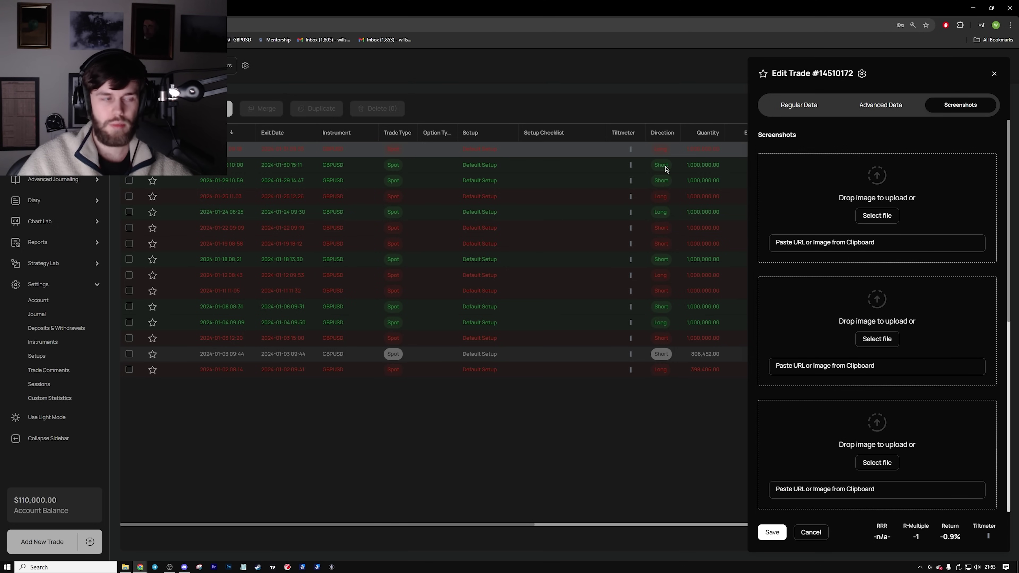
pyautogui.hotkey('ctrl', 'Tab')
pyautogui.hotkey('ctrl', 'Tab')
pyautogui.click(980, 56)
pyautogui.click(935, 111)
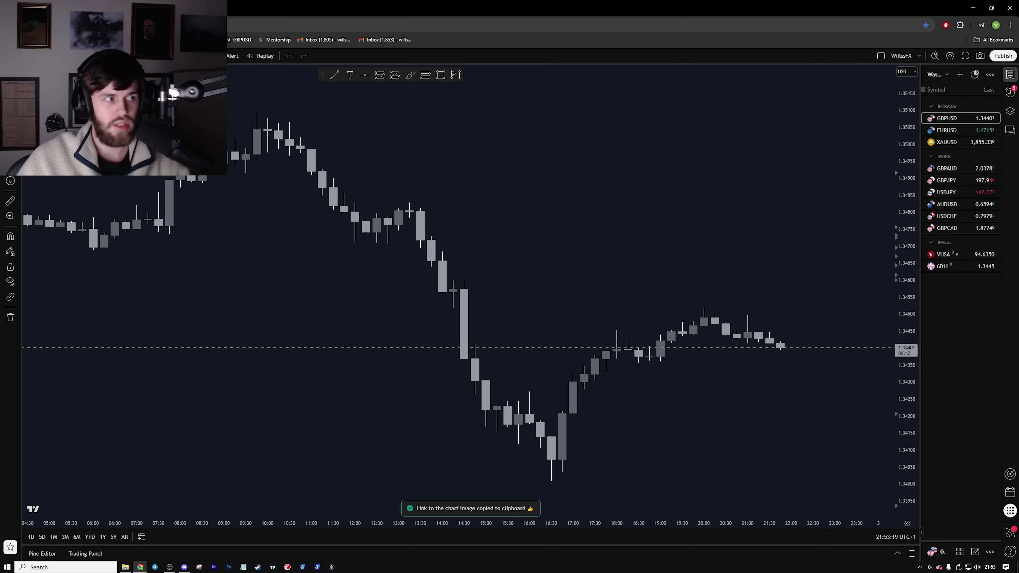
# Step: Return to the trade being edited in Edgewonk and add the copied chart image link to its first screenshot slot
pyautogui.hotkey('ctrl', 'shift', 'Tab')
pyautogui.hotkey('ctrl', 'shift', 'Tab')
pyautogui.click(835, 257)
pyautogui.hotkey('ctrl', 'v')
pyautogui.click(958, 242)
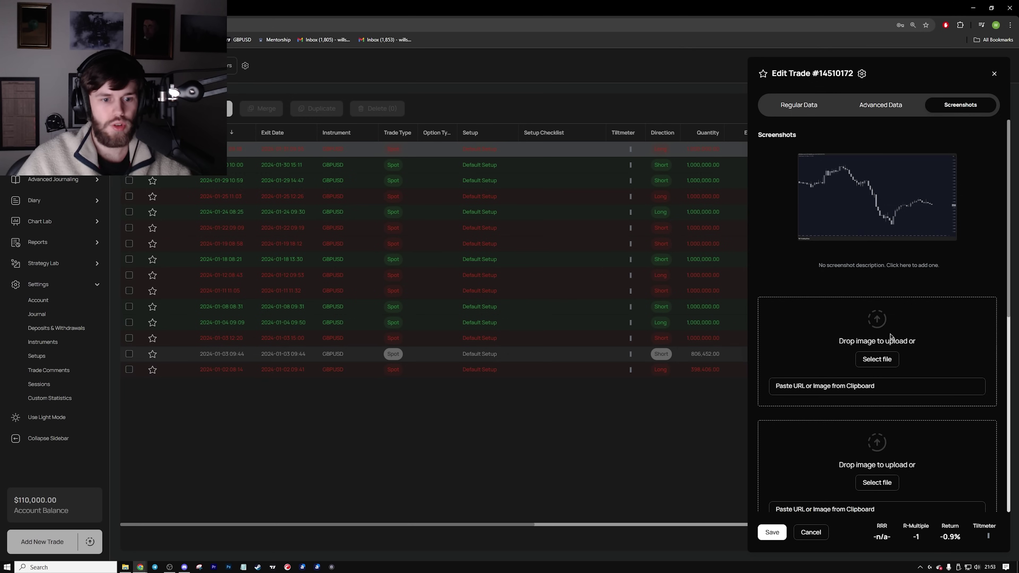
# Step: Save the trade with its attached chart screenshot and sort the trade list by Tiltmeter
pyautogui.scroll(-2, 875, 274)
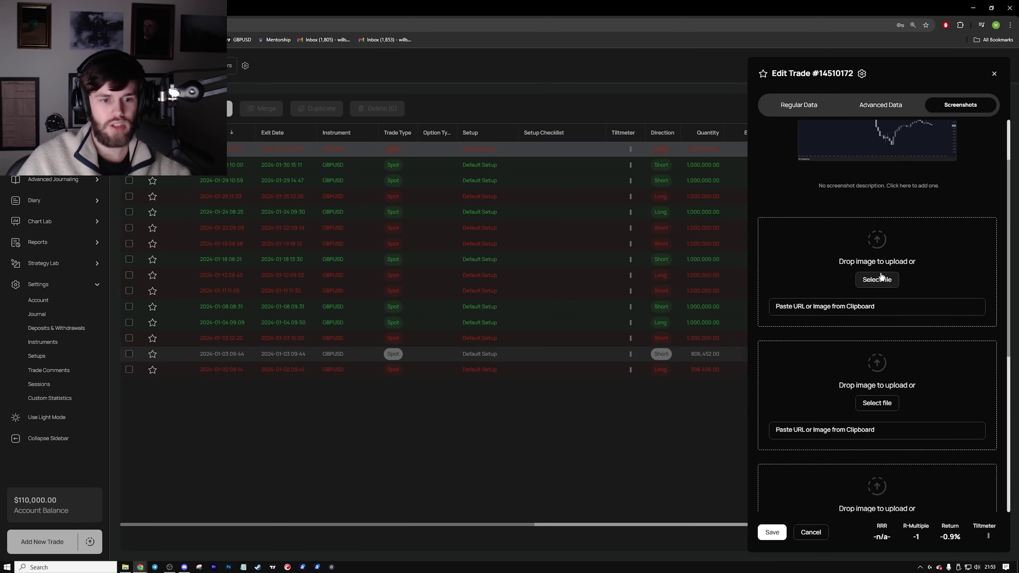
pyautogui.scroll(3, 862, 321)
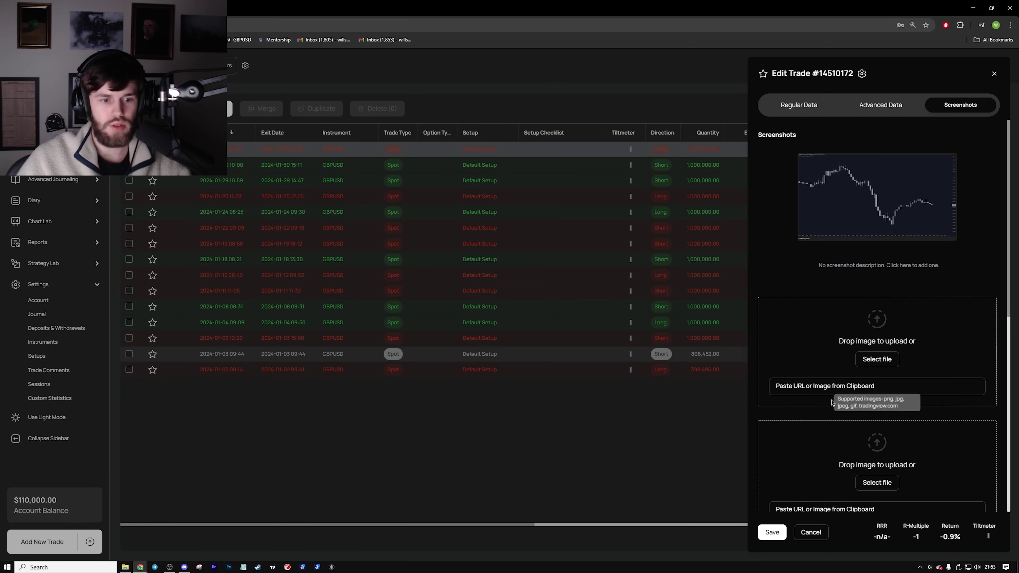
pyautogui.click(772, 532)
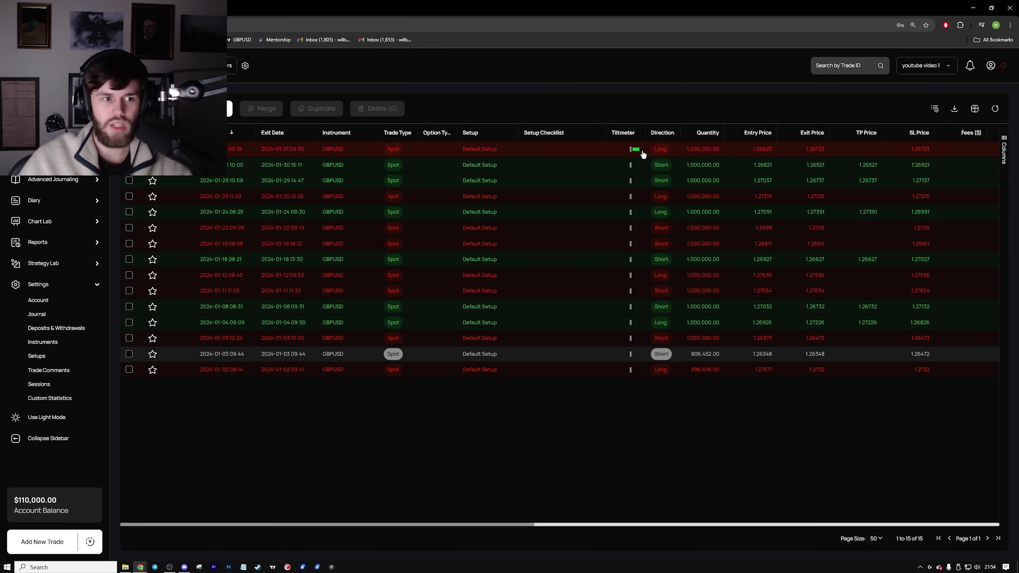
pyautogui.click(632, 132)
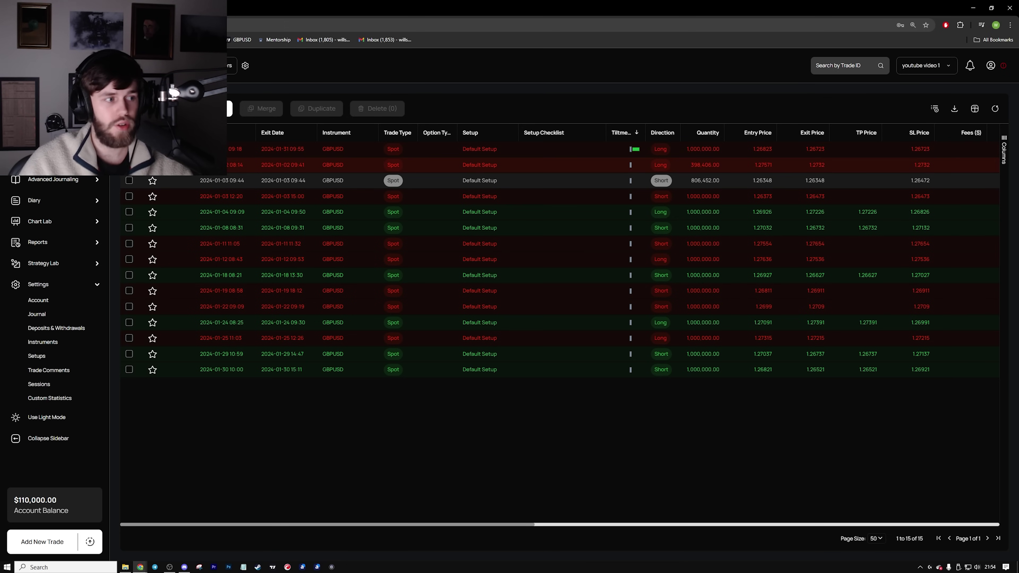
pyautogui.click(208, 149)
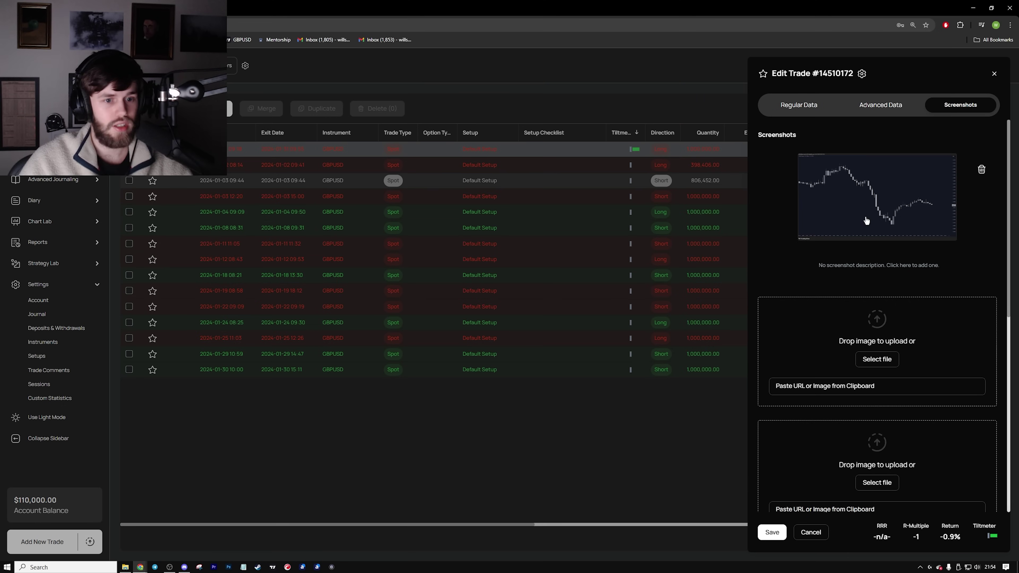
pyautogui.click(622, 171)
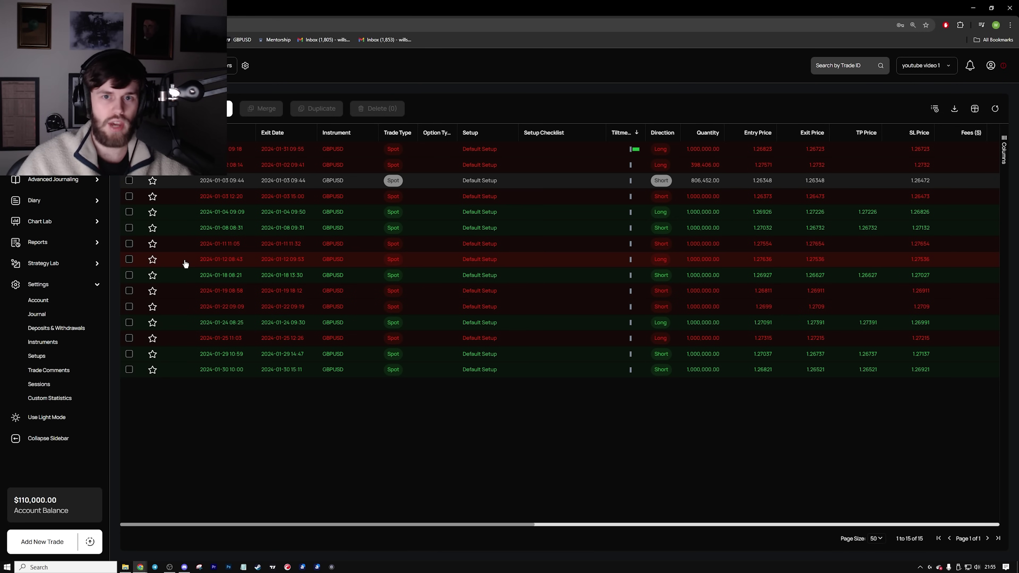
pyautogui.moveTo(178, 181)
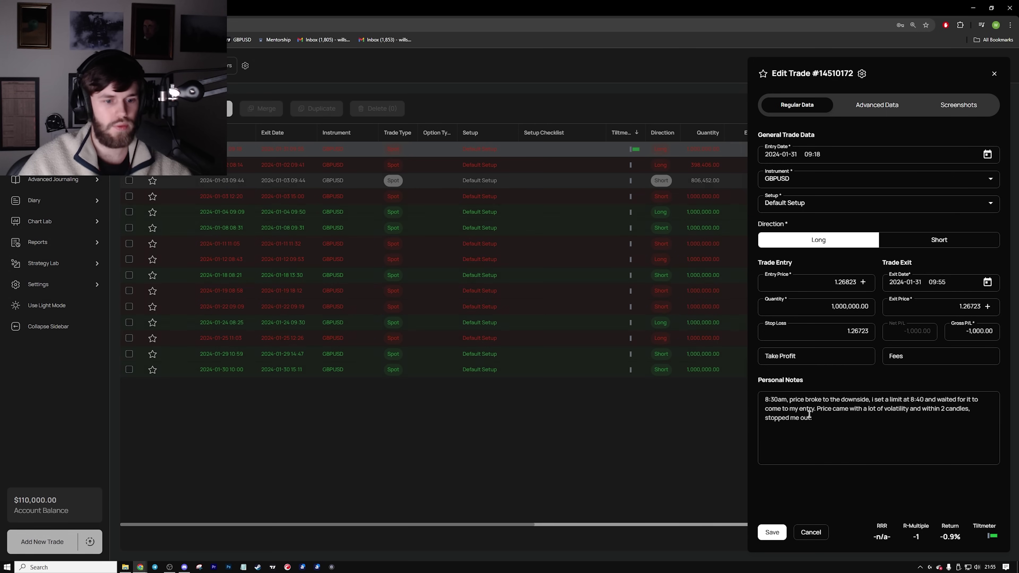
pyautogui.hotkey('ctrl', 'a')
pyautogui.click(250, 220)
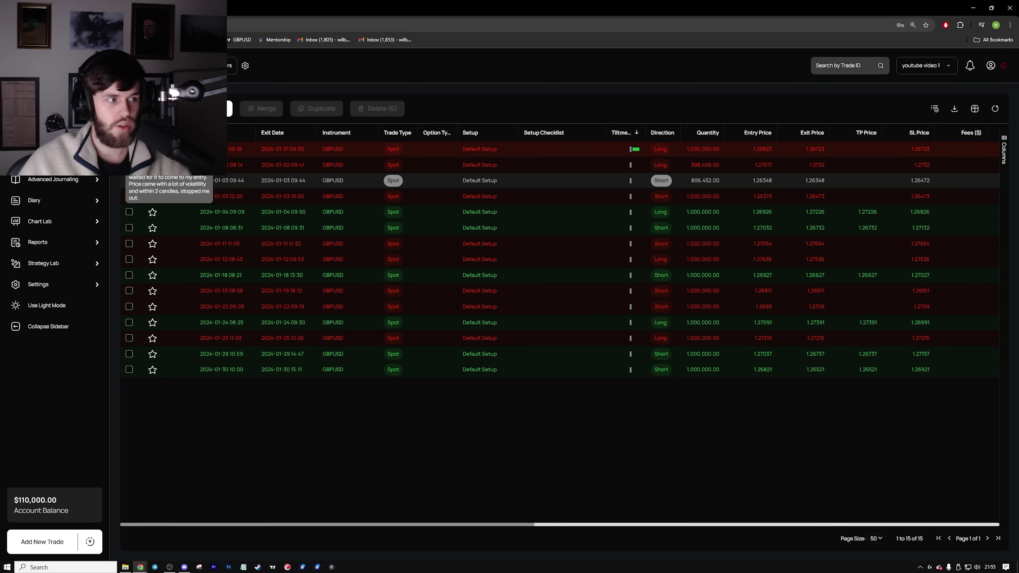
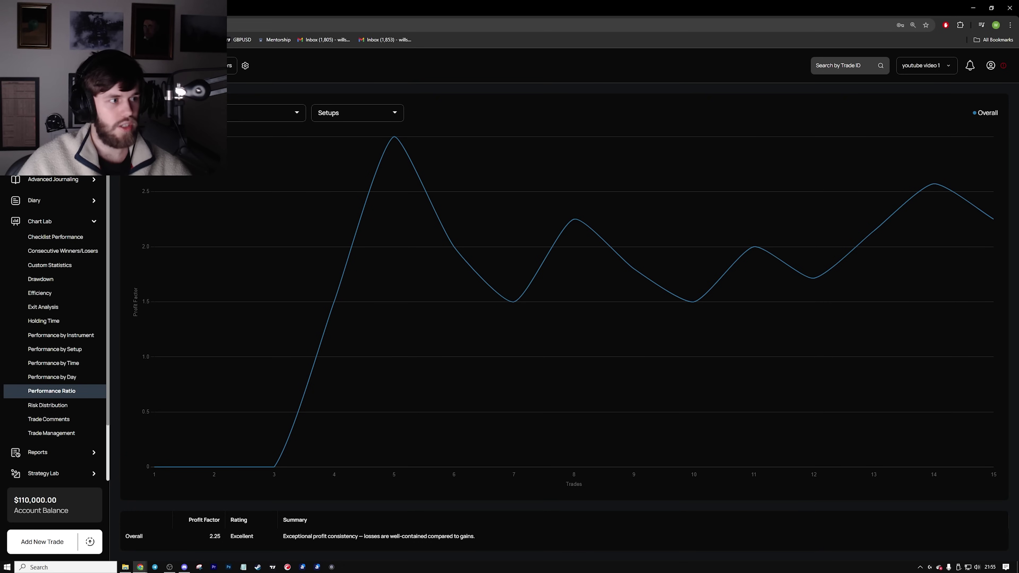
# Step: View the Performance Ratio chart for Calmar, Sharpe Ratio and Winrate
pyautogui.click(193, 205)
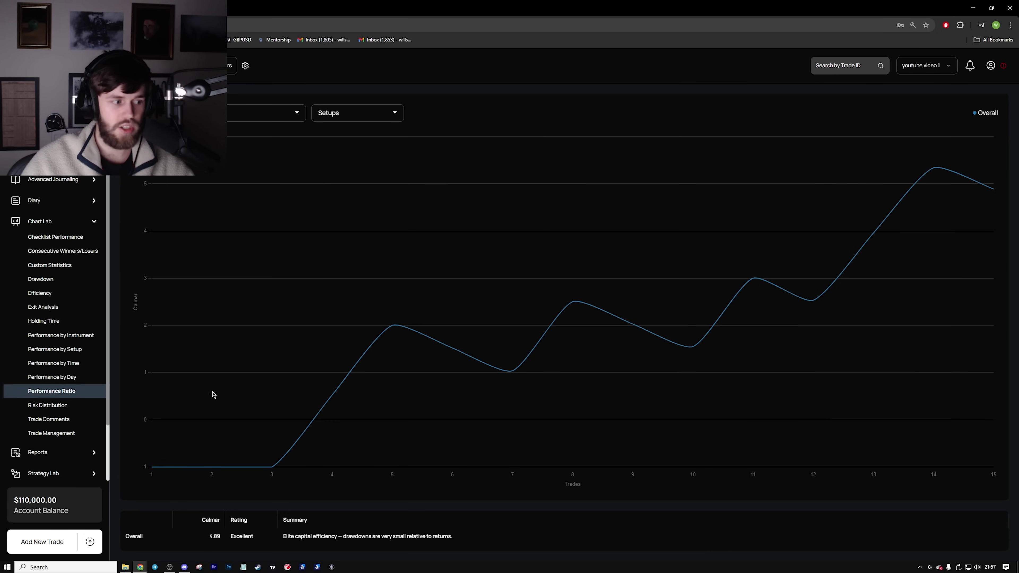
pyautogui.click(218, 113)
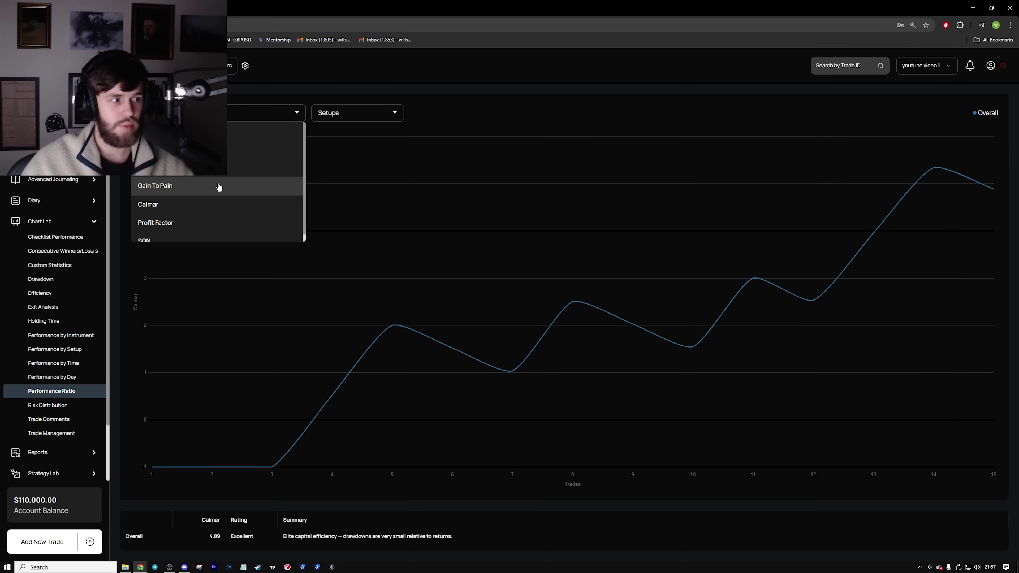
pyautogui.click(231, 148)
pyautogui.click(231, 117)
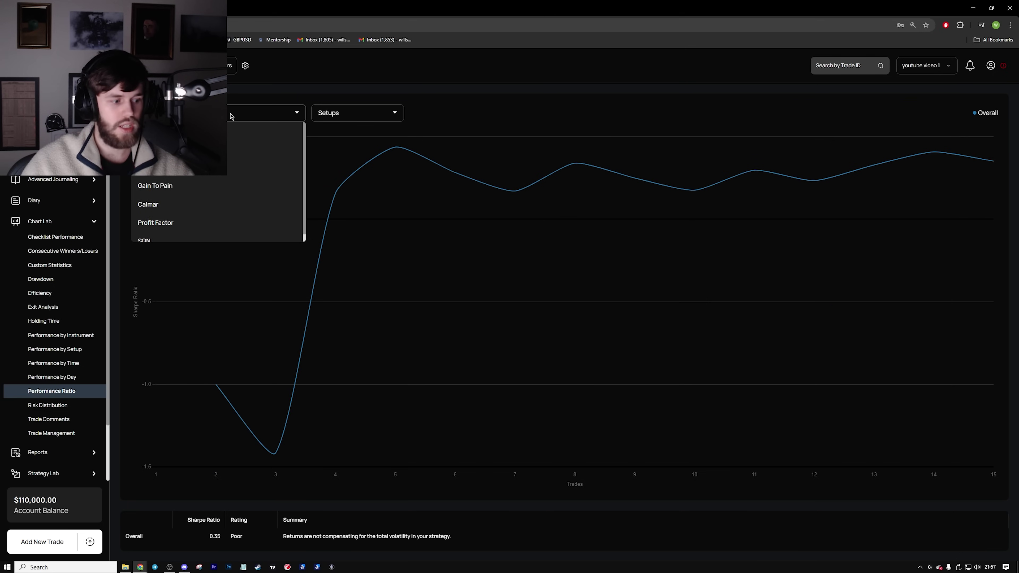
pyautogui.click(230, 132)
pyautogui.click(228, 115)
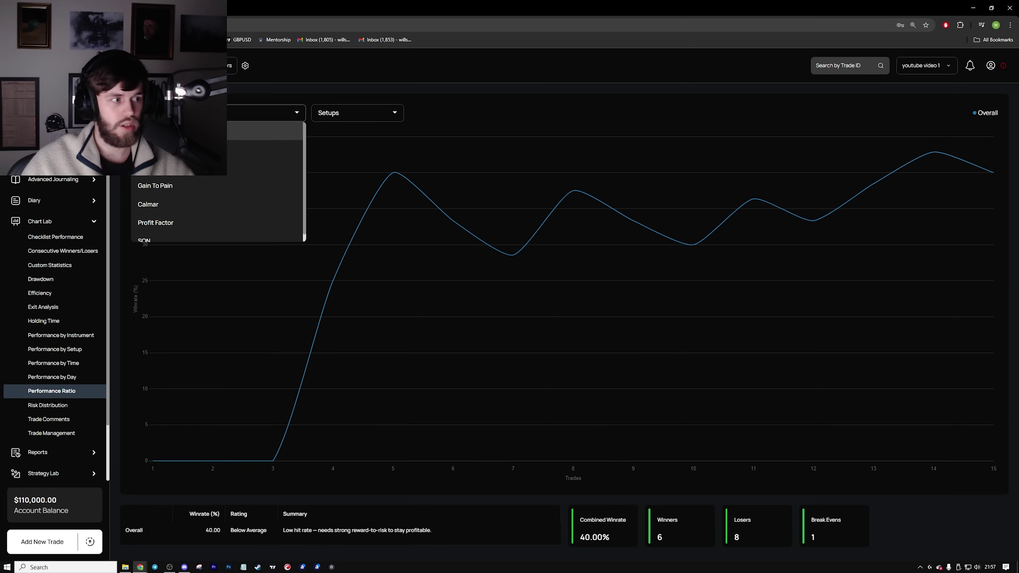
pyautogui.click(230, 132)
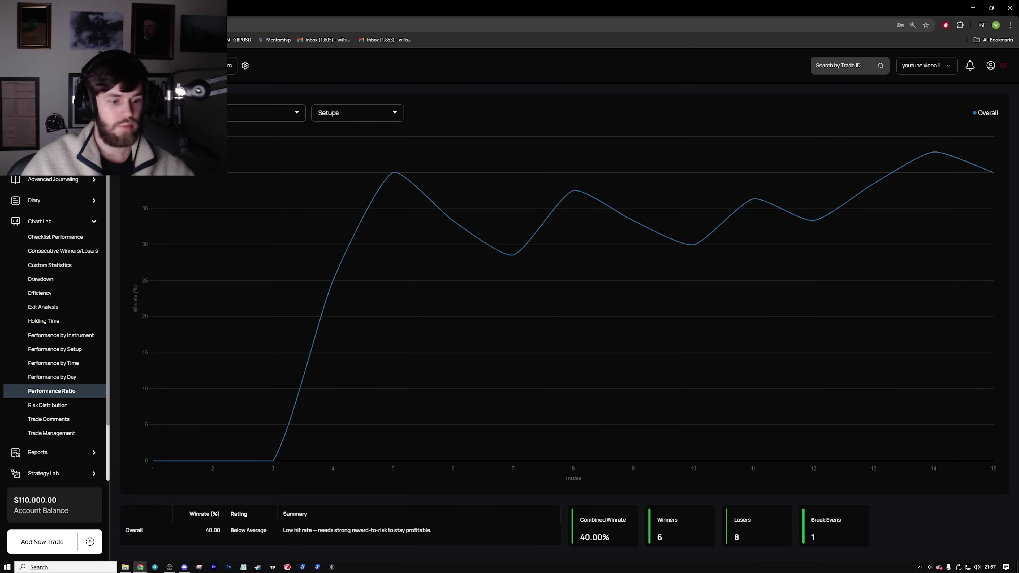
# Step: Compare the Sharpe Ratio, Sortino Ratio and Gain To Pain curves in the Performance Ratio chart
pyautogui.click(231, 116)
pyautogui.click(231, 149)
pyautogui.click(231, 116)
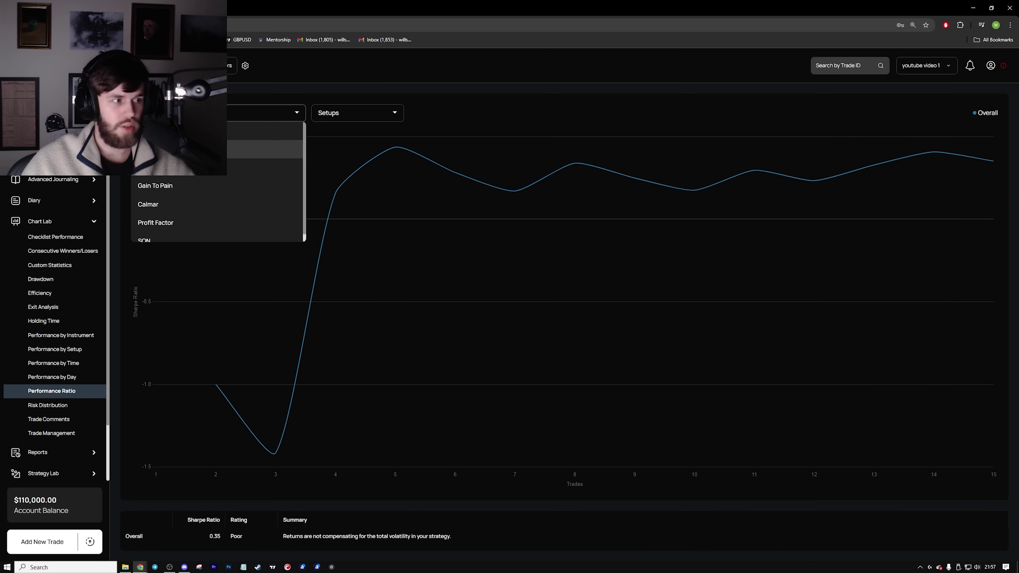
pyautogui.click(231, 168)
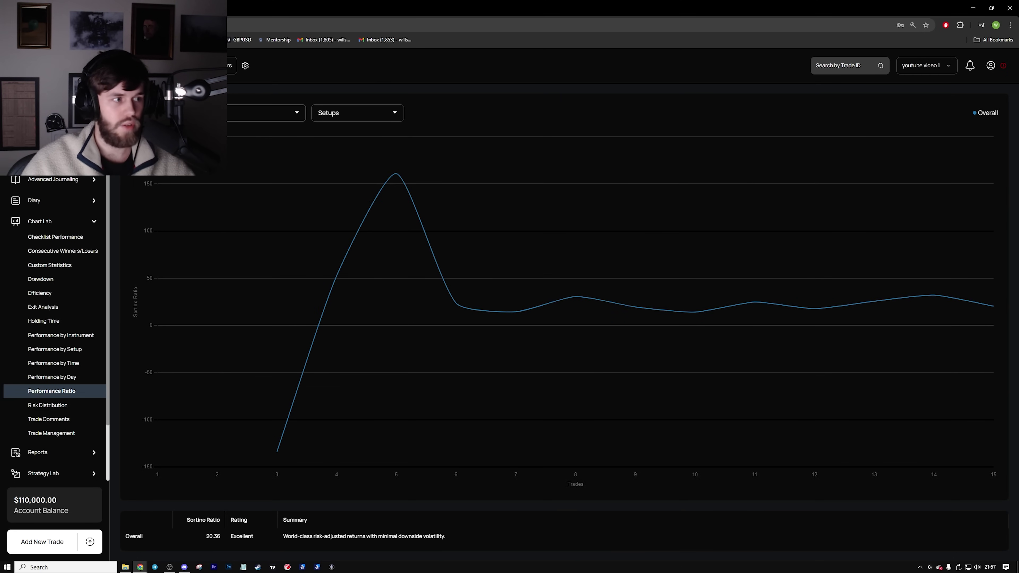
pyautogui.click(237, 115)
pyautogui.click(199, 193)
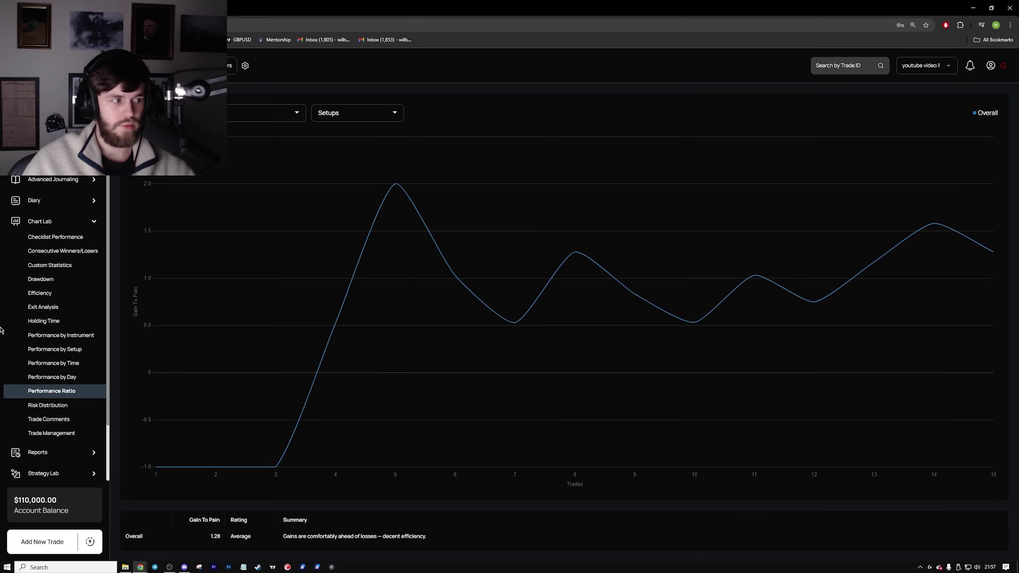
# Step: Look through the Chart Lab analyses, including Drawdown, Holding Time, Custom Statistics and Checklist Performance, ending on the overall return chart
pyautogui.click(57, 285)
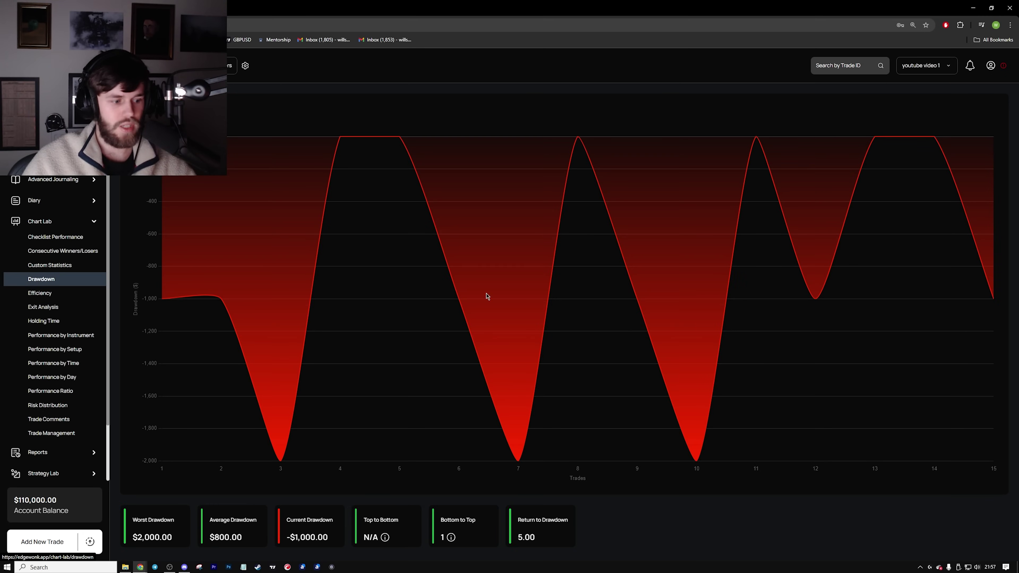
pyautogui.click(67, 310)
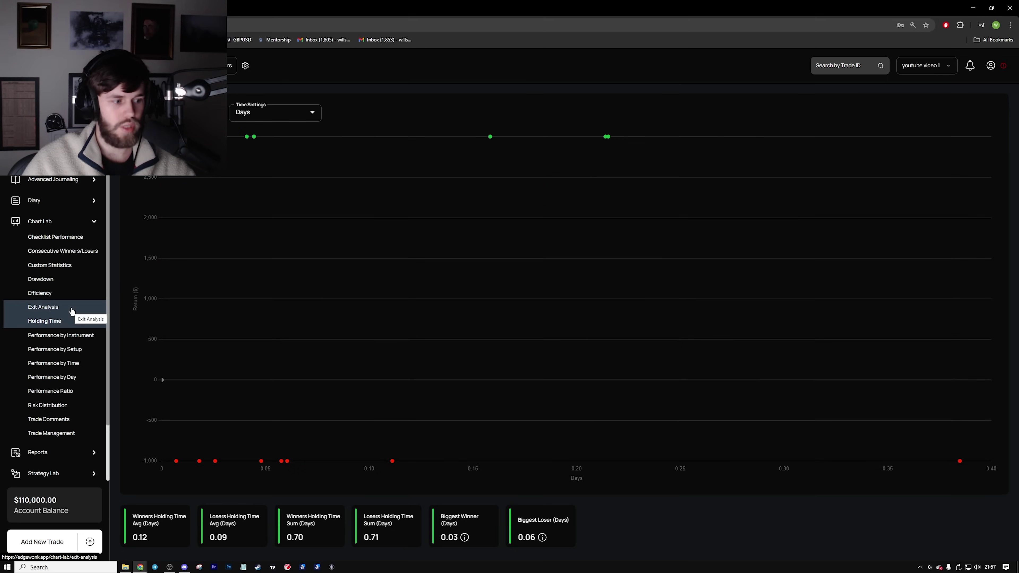
pyautogui.click(69, 279)
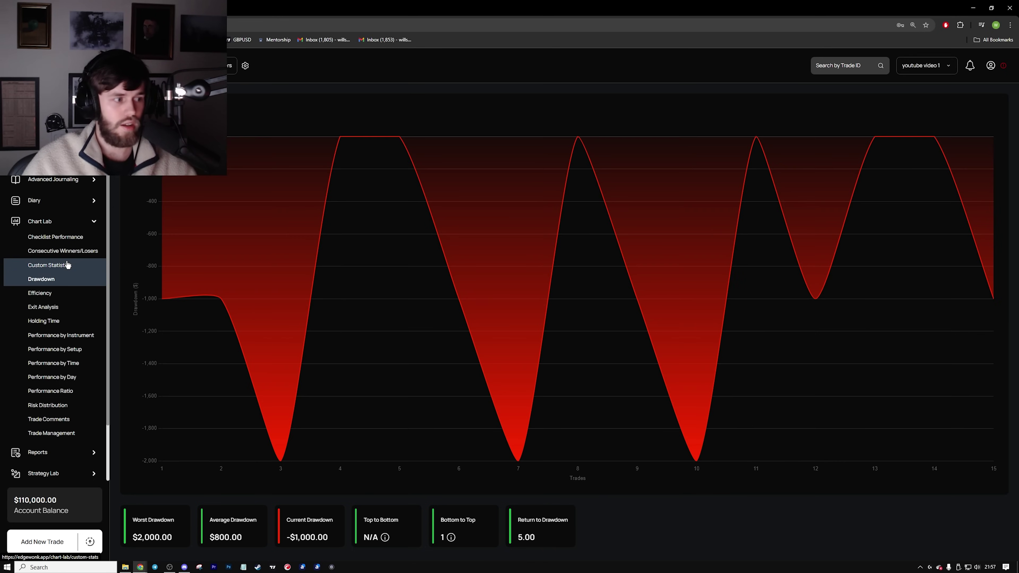
pyautogui.click(68, 265)
pyautogui.click(76, 251)
pyautogui.click(79, 238)
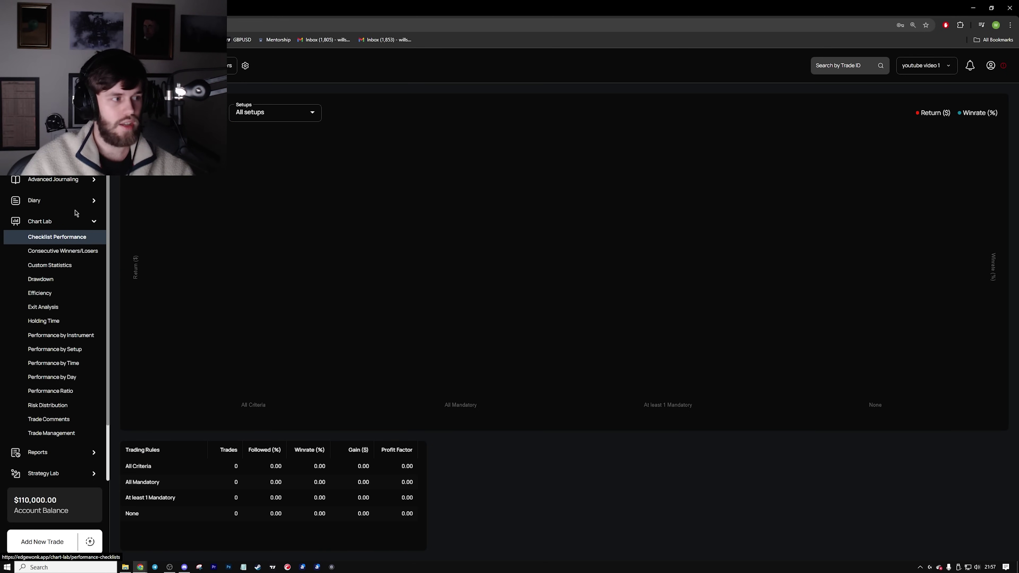
pyautogui.click(44, 160)
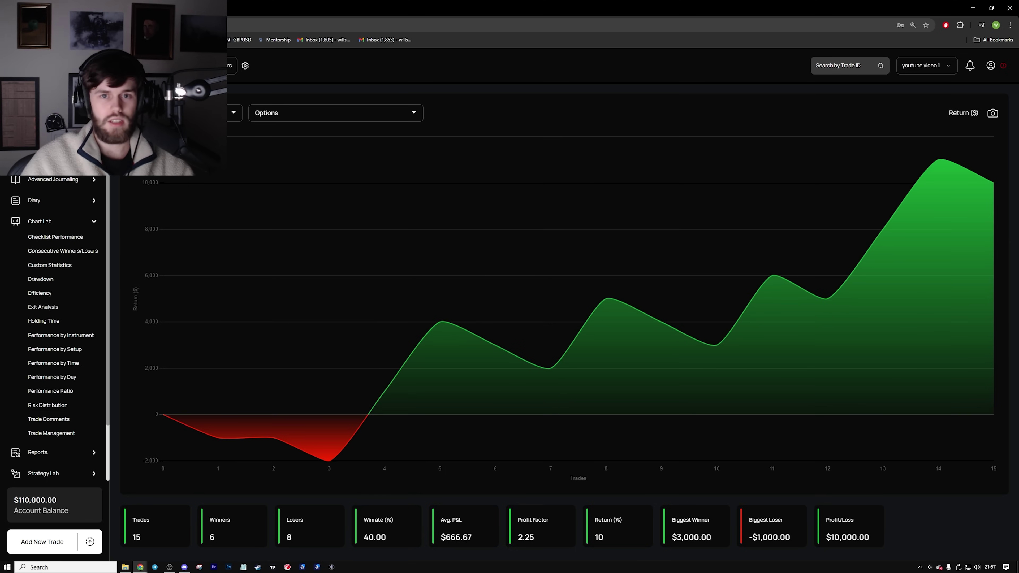